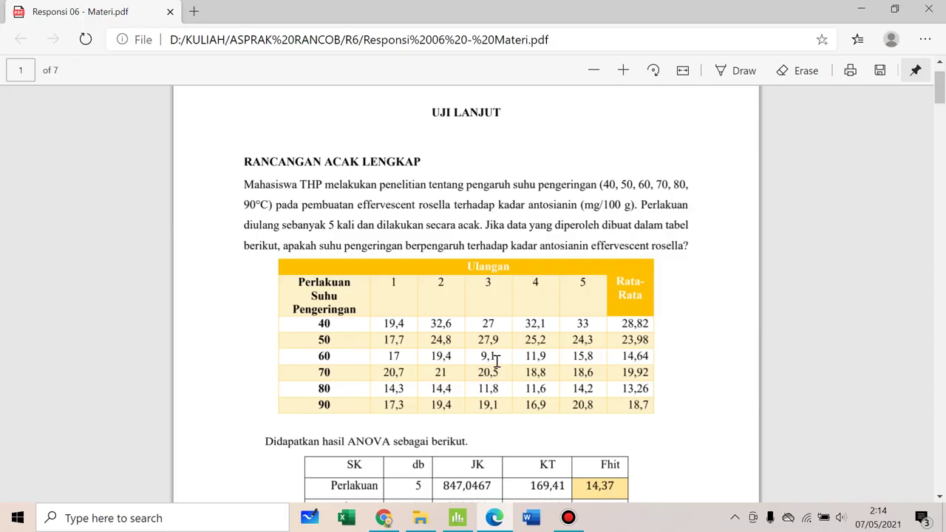
Switch to Minitab and review the suhu, ulangan and kadar antosianin columns of the Uji BNT worksheet
{"action": "left_click", "coordinate": [459, 517]}
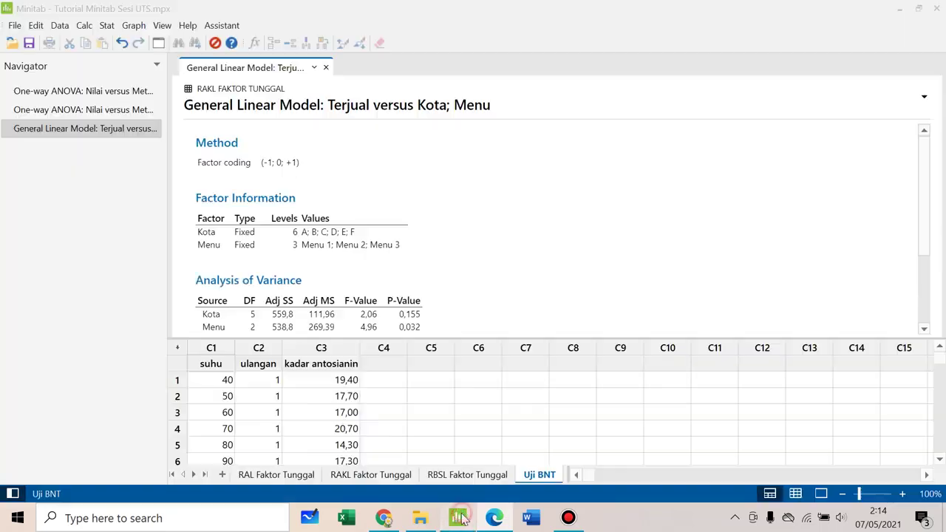
{"action": "left_click", "coordinate": [211, 363]}
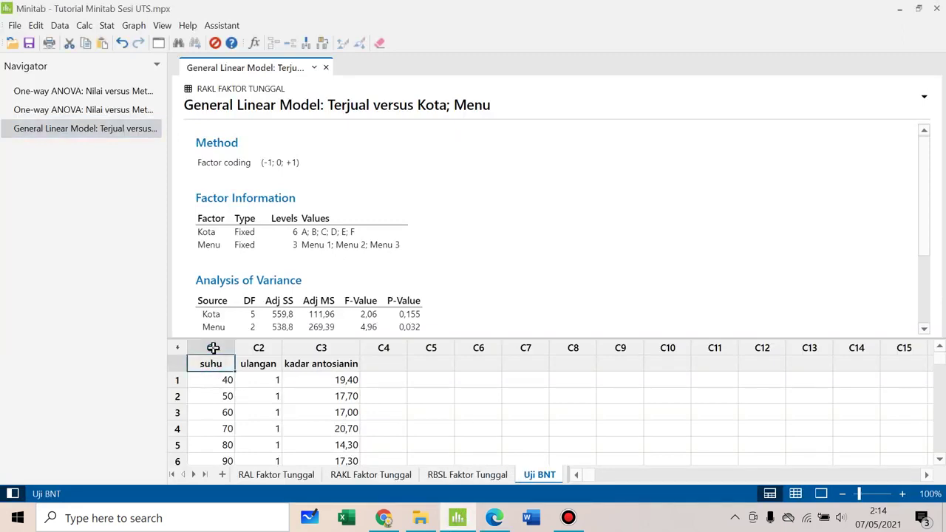
{"action": "left_click", "coordinate": [213, 348]}
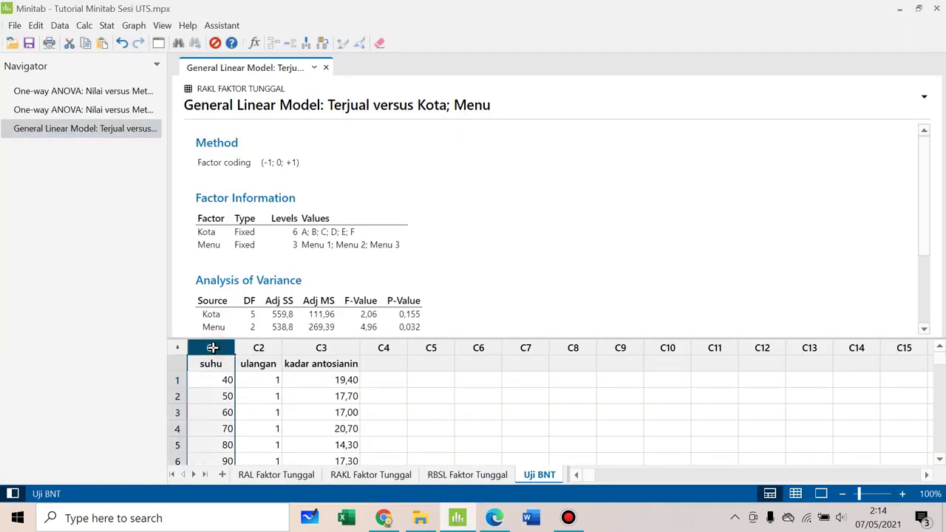
{"action": "left_click", "coordinate": [316, 346]}
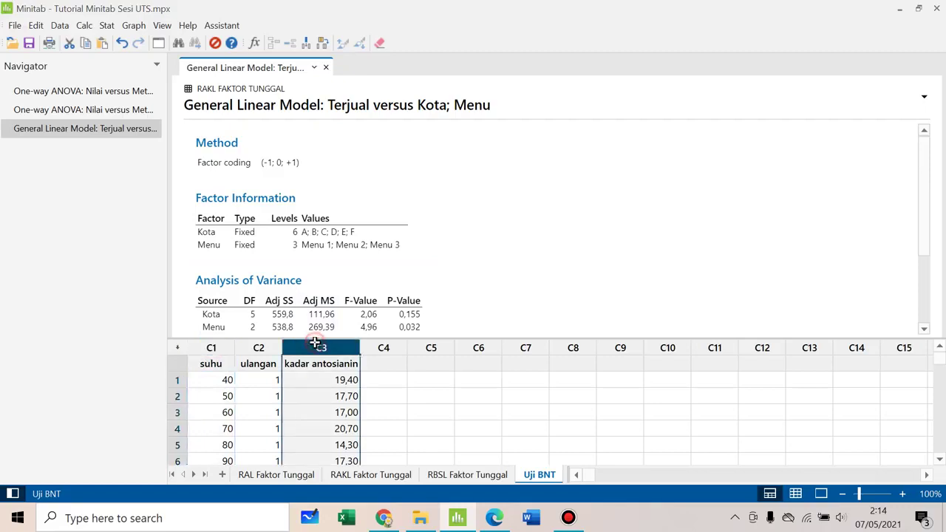
{"action": "left_click", "coordinate": [246, 351]}
{"action": "left_click", "coordinate": [302, 361]}
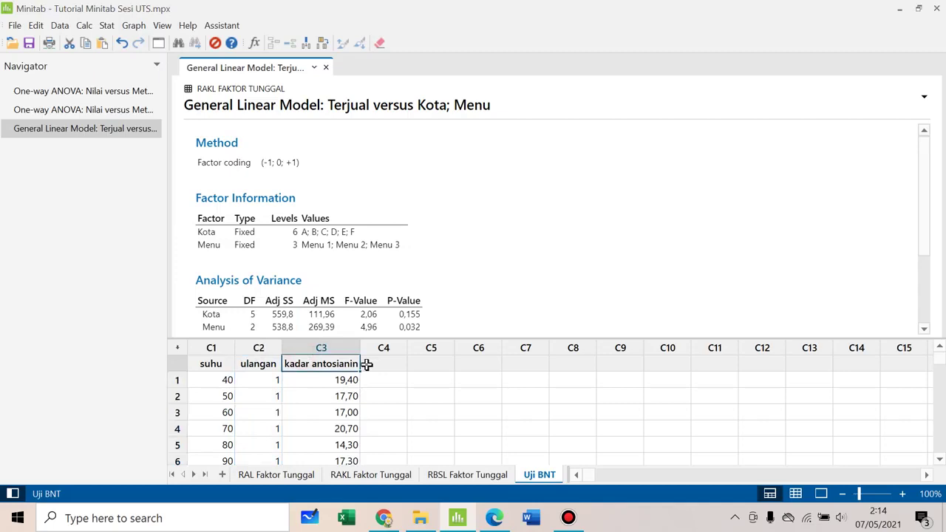
Set up a One-Way ANOVA with kadar antosianin as the response and suhu as the factor
{"action": "left_click", "coordinate": [106, 26]}
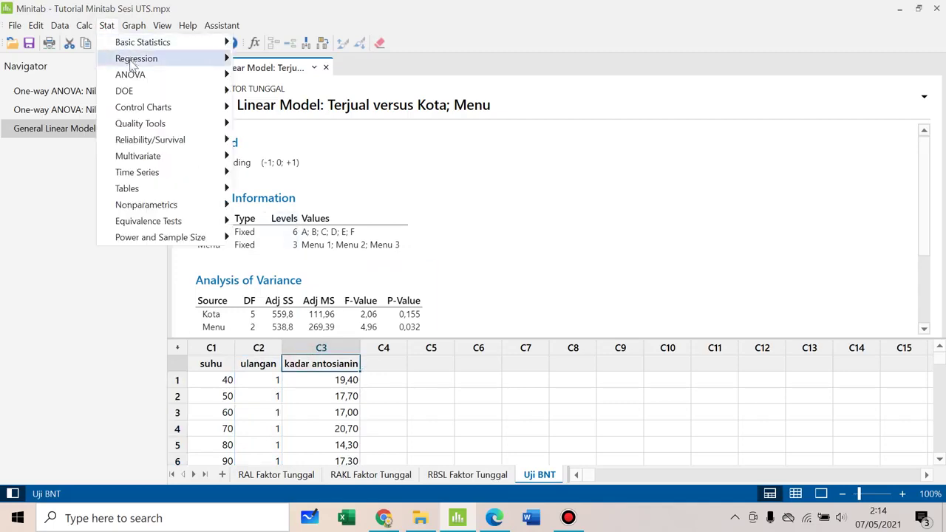
{"action": "mouse_move", "coordinate": [183, 77]}
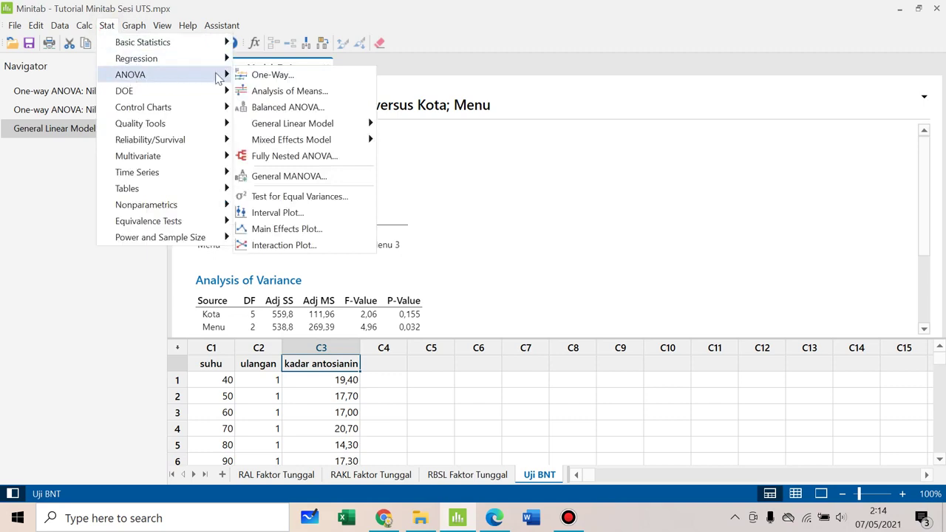
{"action": "left_click", "coordinate": [265, 77]}
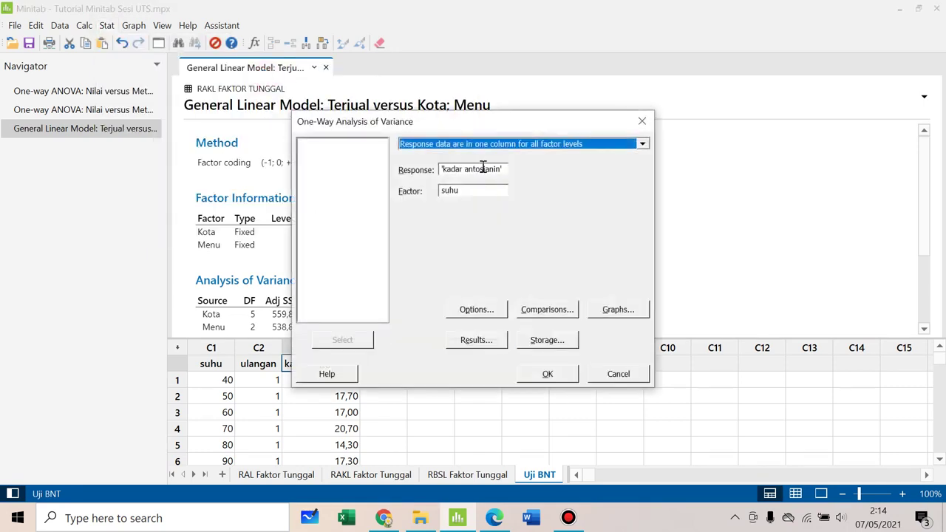
{"action": "left_click", "coordinate": [483, 168]}
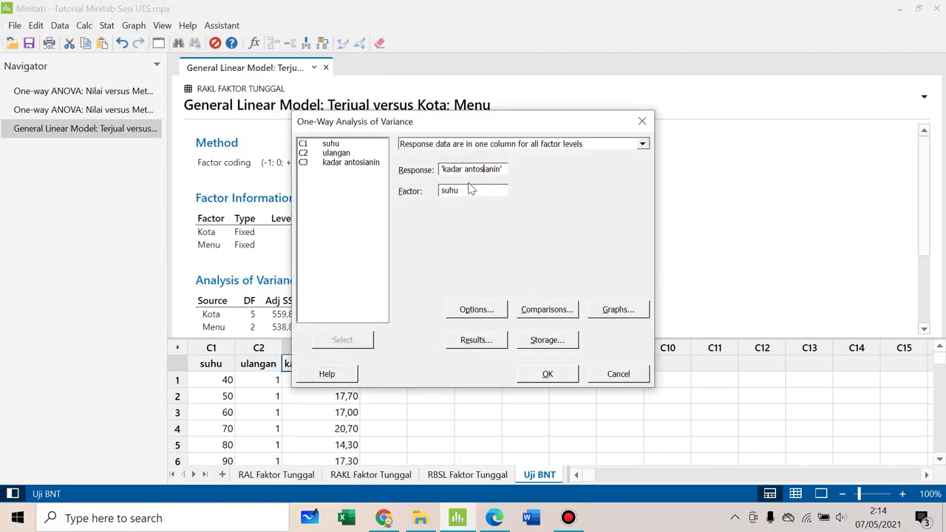
{"action": "left_click", "coordinate": [464, 190]}
Enable the Fisher comparison procedure with an error rate of 5 and run the one-way analysis
{"action": "left_click", "coordinate": [539, 309]}
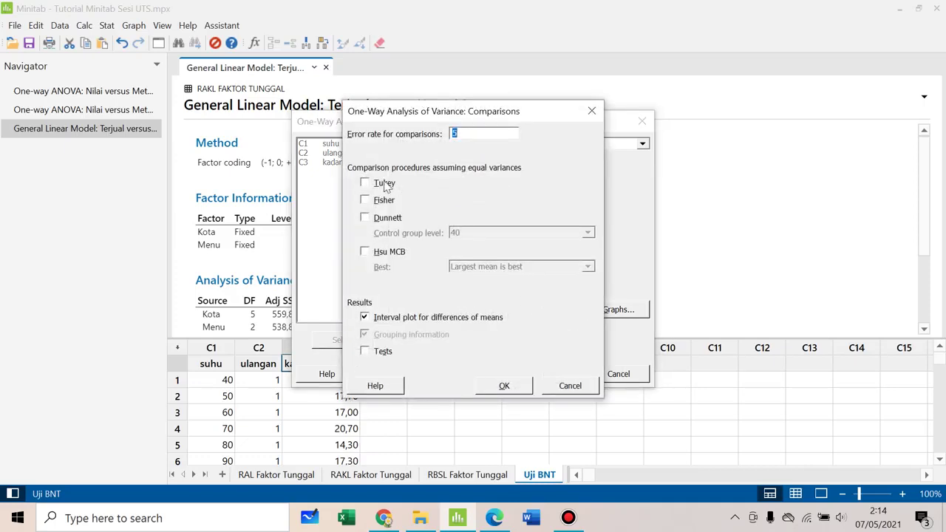
{"action": "left_click", "coordinate": [364, 200]}
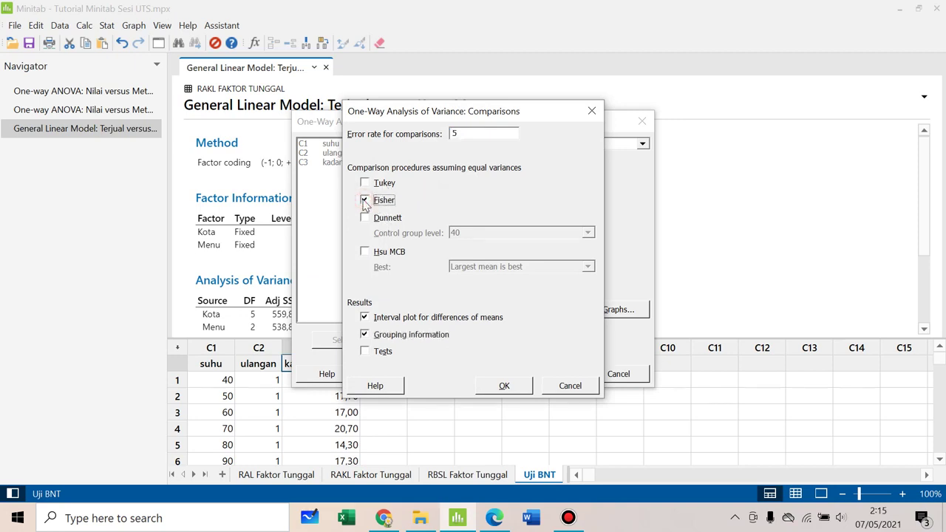
{"action": "left_click", "coordinate": [494, 386]}
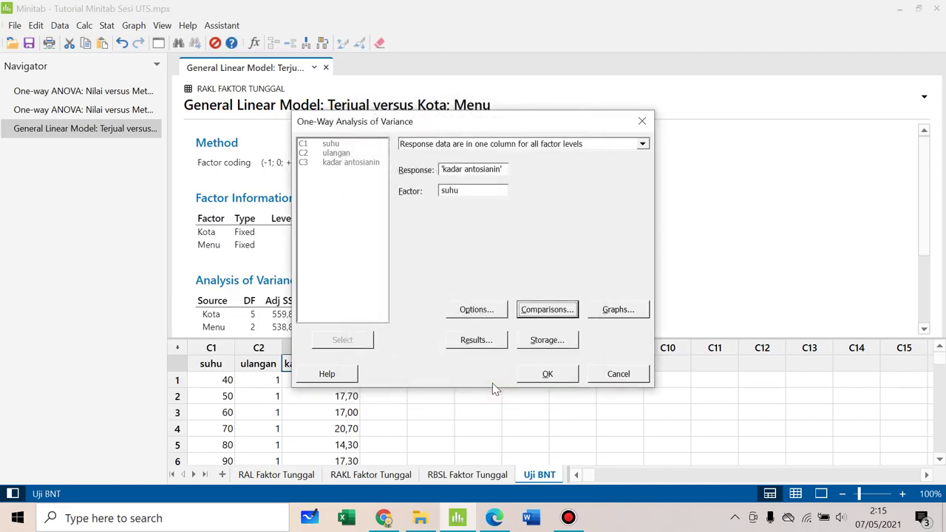
{"action": "left_click", "coordinate": [547, 374]}
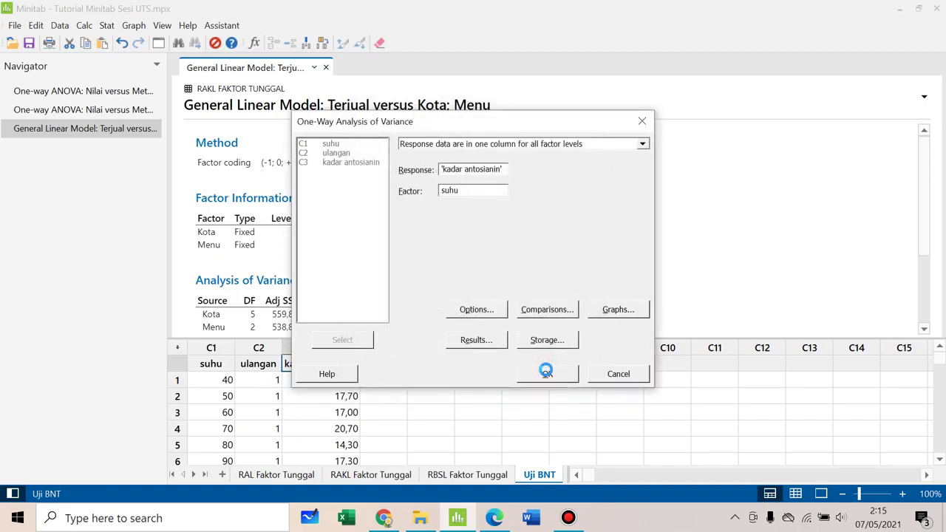
Examine the ANOVA output from the method section through the means table to the Fisher LSD grouping information
{"action": "left_click", "coordinate": [927, 157]}
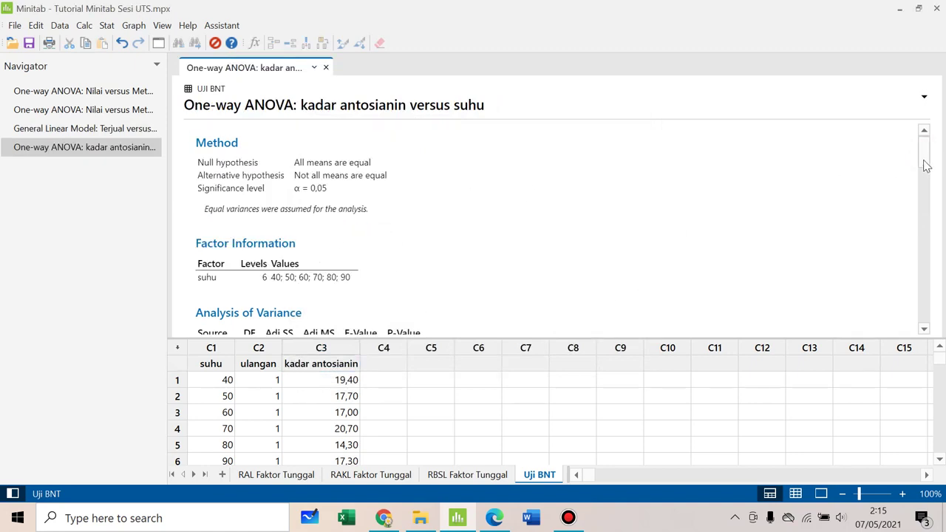
{"action": "left_click_drag", "start_coordinate": [923, 156], "coordinate": [925, 201]}
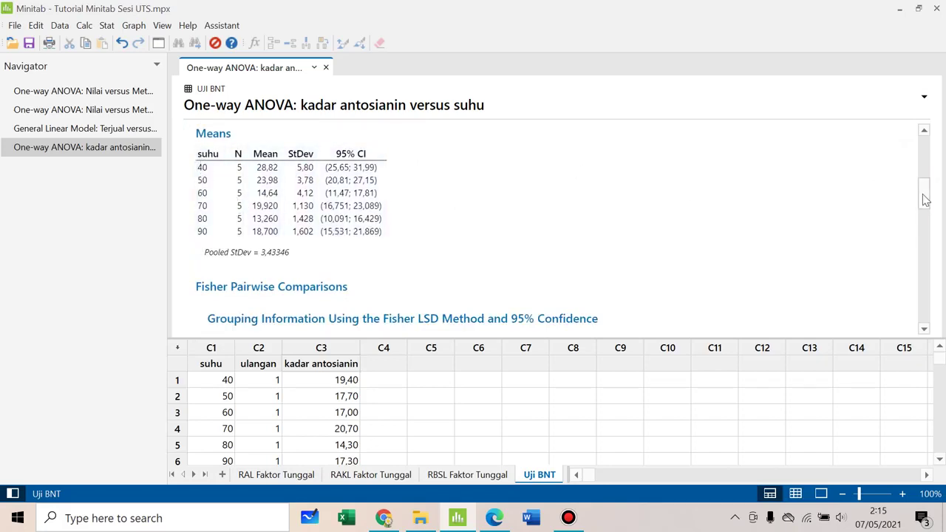
{"action": "left_click_drag", "start_coordinate": [926, 199], "coordinate": [928, 221]}
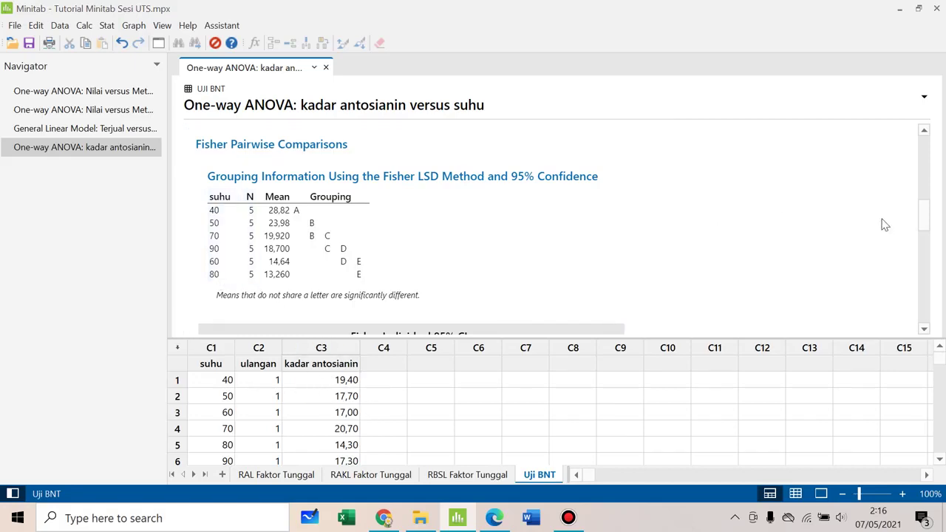
Examine the Fisher Individual 95% CIs plot and compare its temperature pairs with the Fisher grouping letters
{"action": "left_click", "coordinate": [926, 219]}
{"action": "left_click_drag", "start_coordinate": [928, 219], "coordinate": [927, 255]}
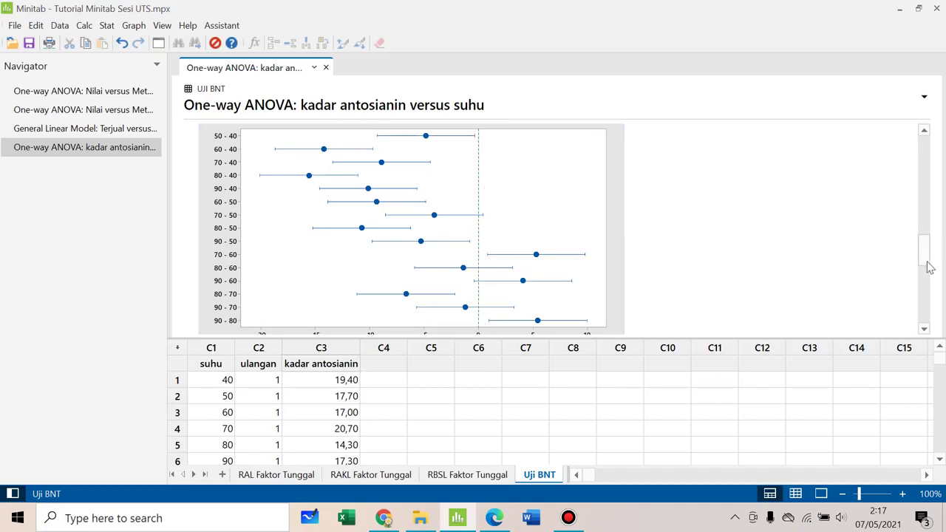
{"action": "left_click_drag", "start_coordinate": [926, 260], "coordinate": [926, 259]}
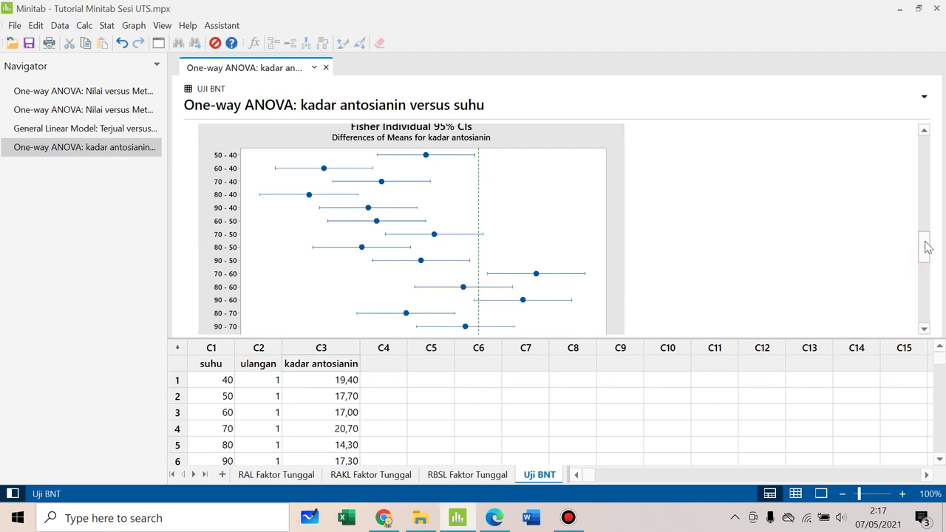
{"action": "left_click_drag", "start_coordinate": [928, 247], "coordinate": [924, 221]}
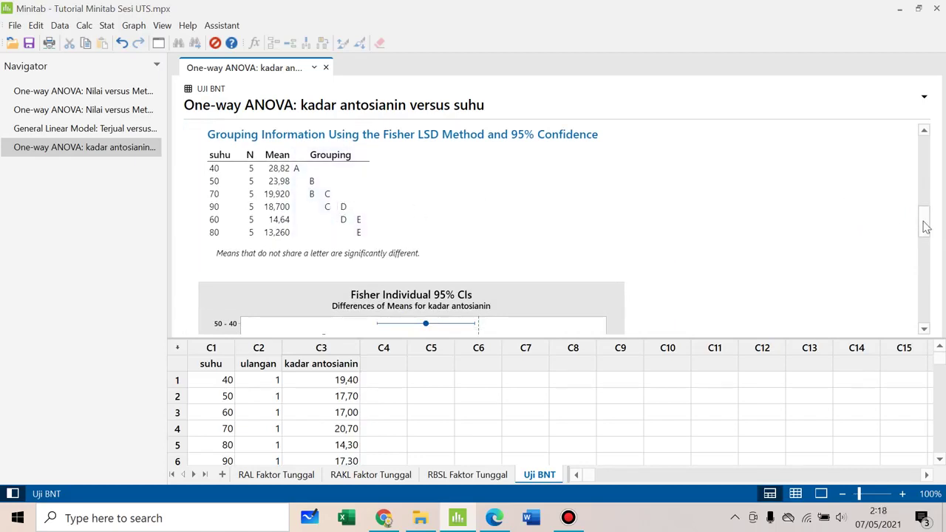
{"action": "left_click_drag", "start_coordinate": [926, 227], "coordinate": [926, 241]}
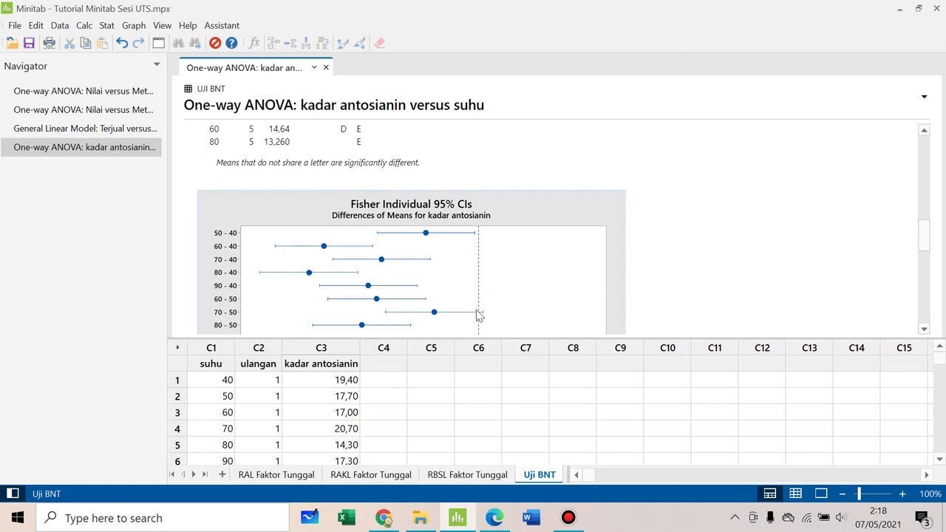
{"action": "left_click_drag", "start_coordinate": [921, 243], "coordinate": [922, 235]}
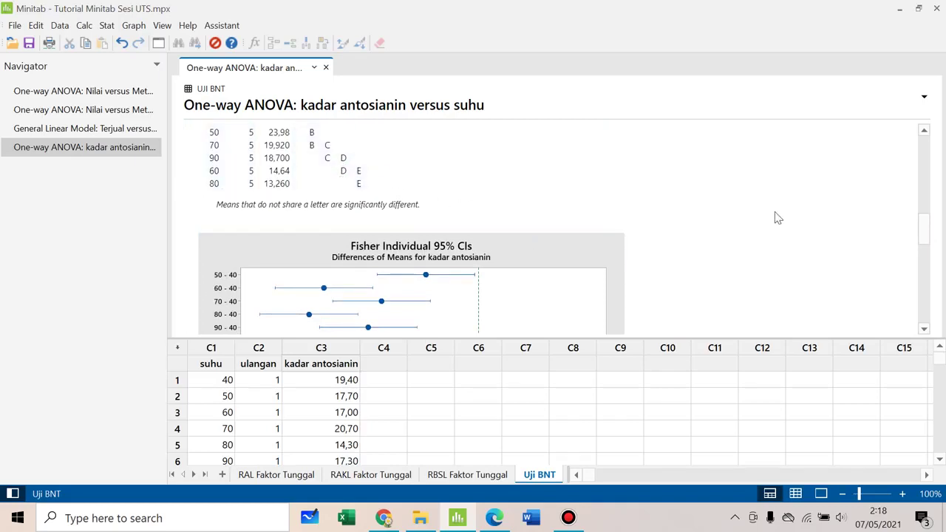
{"action": "left_click_drag", "start_coordinate": [928, 235], "coordinate": [929, 252]}
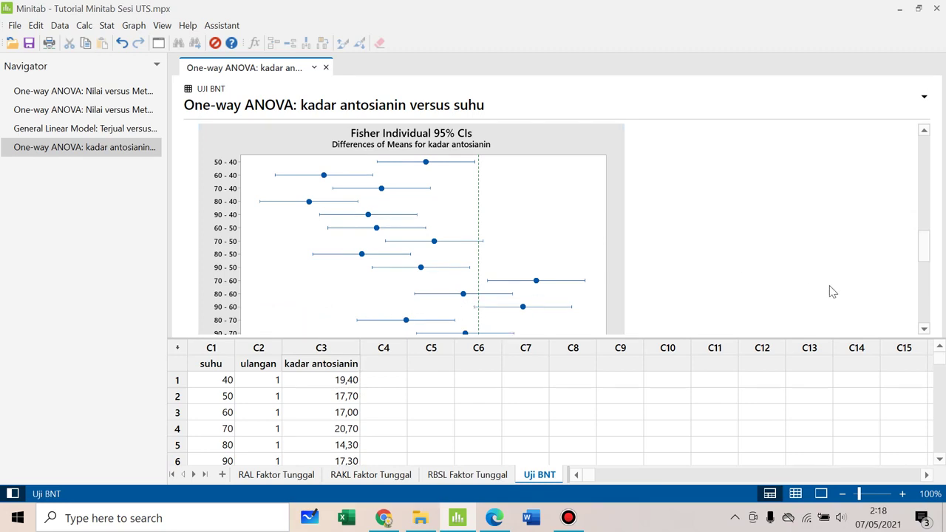
{"action": "left_click", "coordinate": [929, 253]}
{"action": "mouse_move", "coordinate": [928, 253]}
{"action": "left_mouse_down"}
{"action": "mouse_move", "coordinate": [925, 214]}
{"action": "mouse_move", "coordinate": [930, 256]}
{"action": "left_mouse_up"}
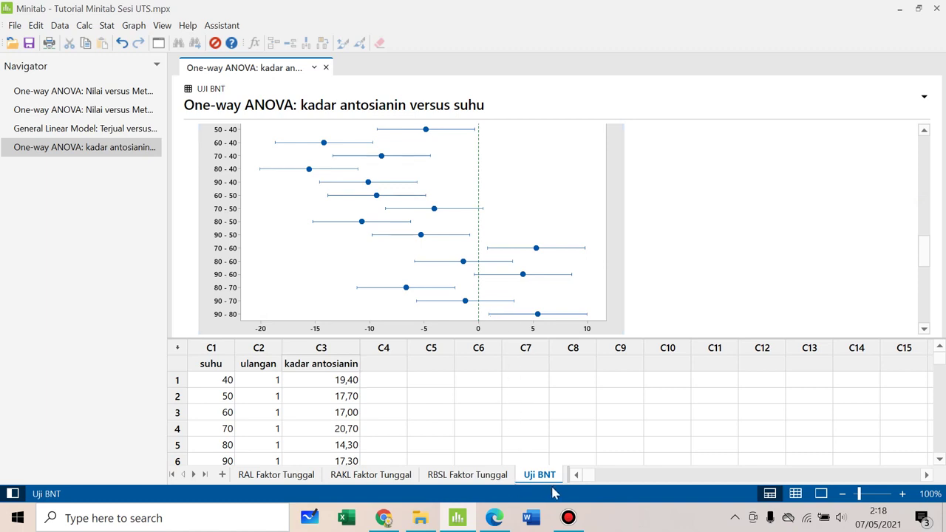
Switch to the Responsi 06 PDF in Edge, compare its BNT treatment table with Minitab's interval plot, and go to the Rancangan Acak Kelompok Lengkap problem
{"action": "left_click", "coordinate": [500, 521]}
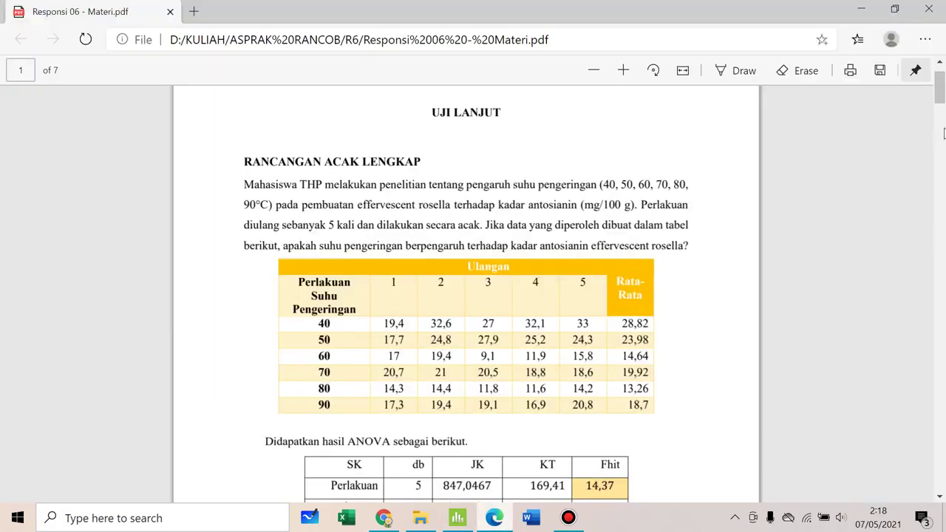
{"action": "left_click_drag", "start_coordinate": [938, 94], "coordinate": [939, 170]}
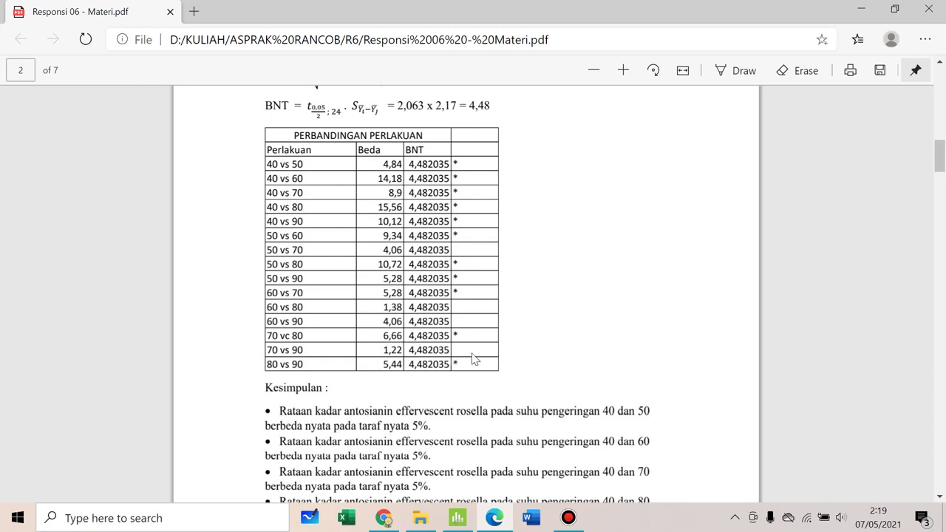
{"action": "left_click", "coordinate": [459, 518]}
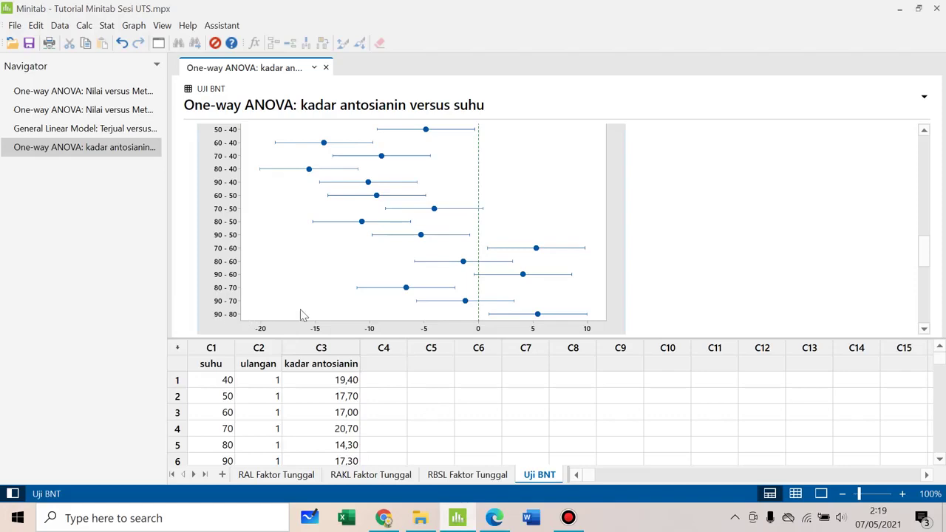
{"action": "left_click", "coordinate": [462, 519]}
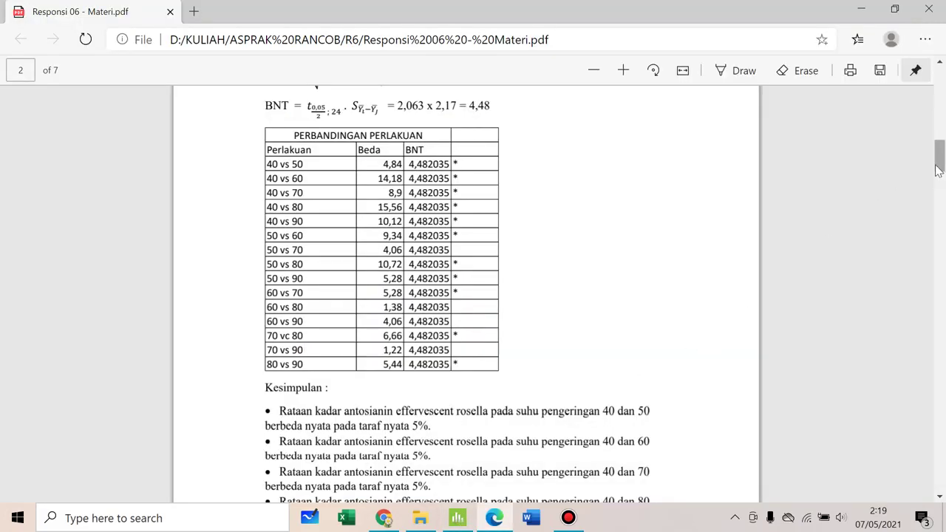
{"action": "left_click_drag", "start_coordinate": [937, 175], "coordinate": [941, 229]}
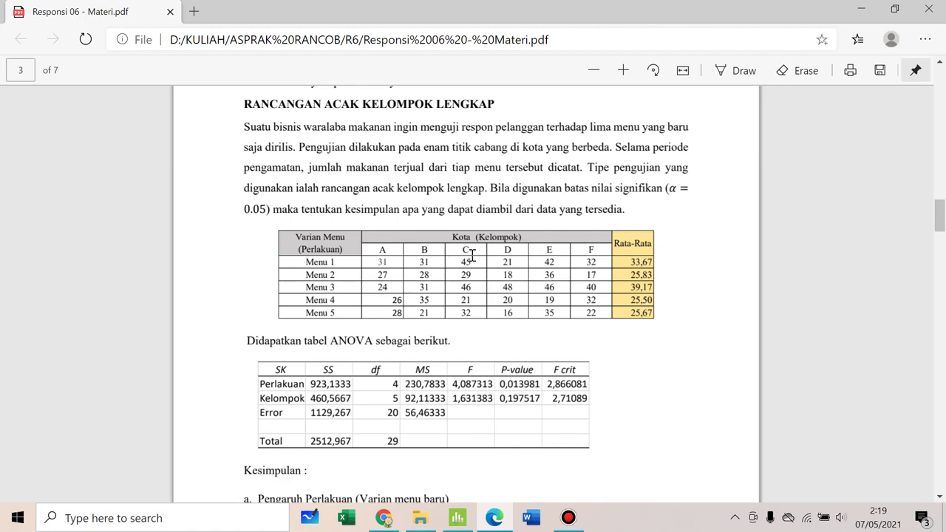
Switch to Minitab, open the Uji Tukey worksheet and review its Terjual and Menu columns
{"action": "left_click", "coordinate": [464, 512]}
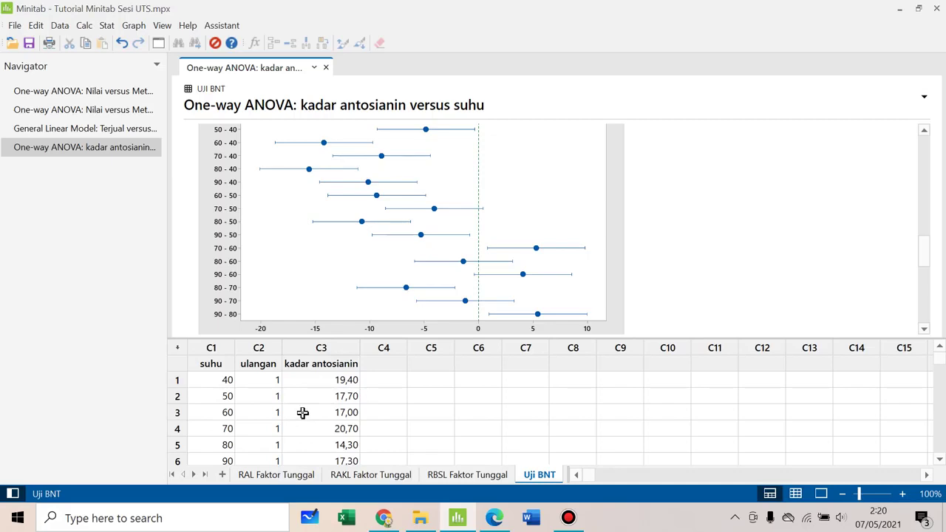
{"action": "left_click", "coordinate": [324, 364]}
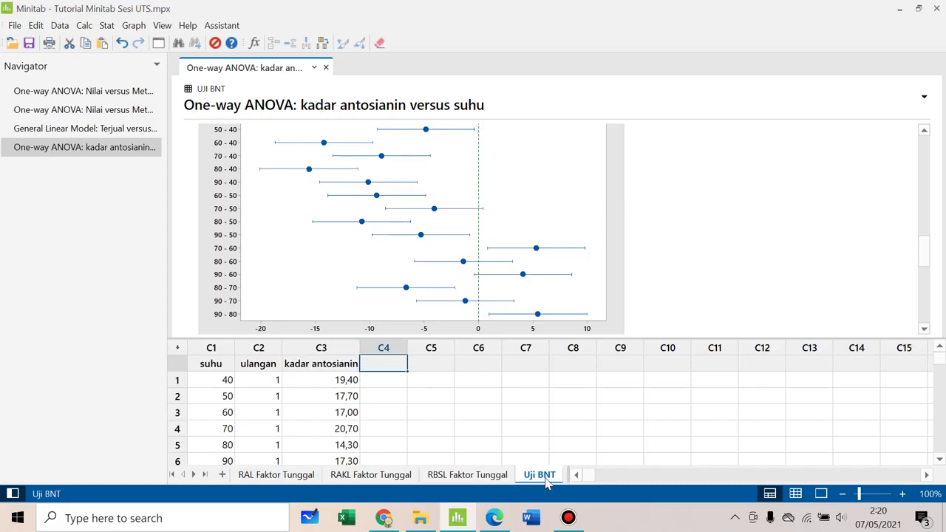
{"action": "left_click_drag", "start_coordinate": [575, 478], "coordinate": [634, 476]}
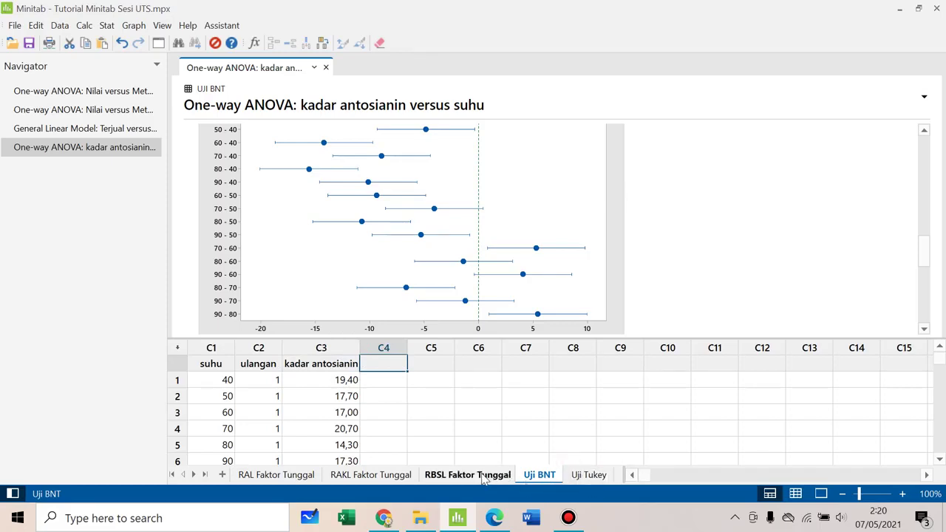
{"action": "left_click", "coordinate": [574, 476]}
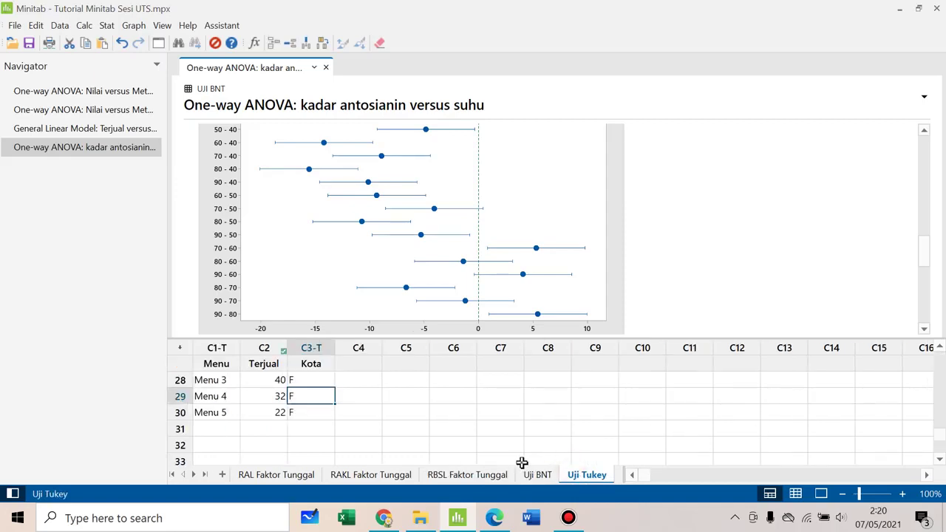
{"action": "left_click_drag", "start_coordinate": [943, 439], "coordinate": [941, 376]}
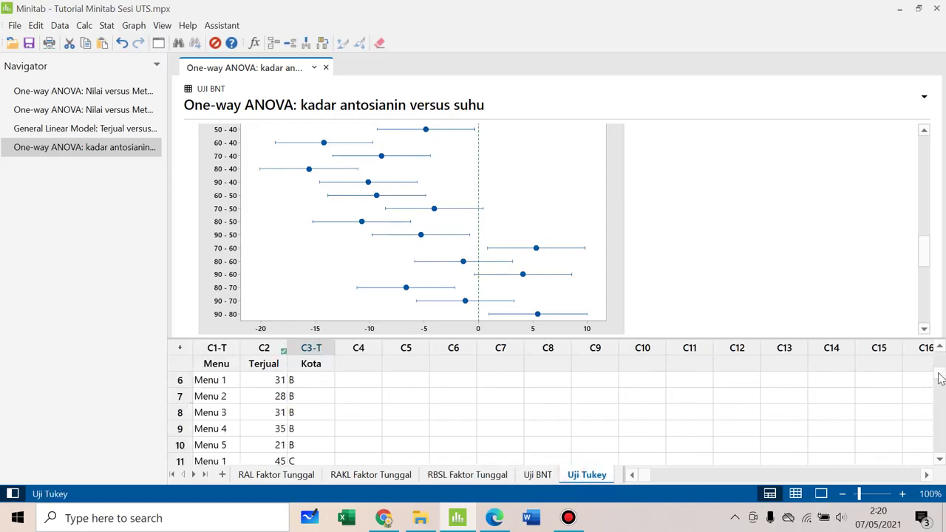
{"action": "left_click", "coordinate": [275, 351]}
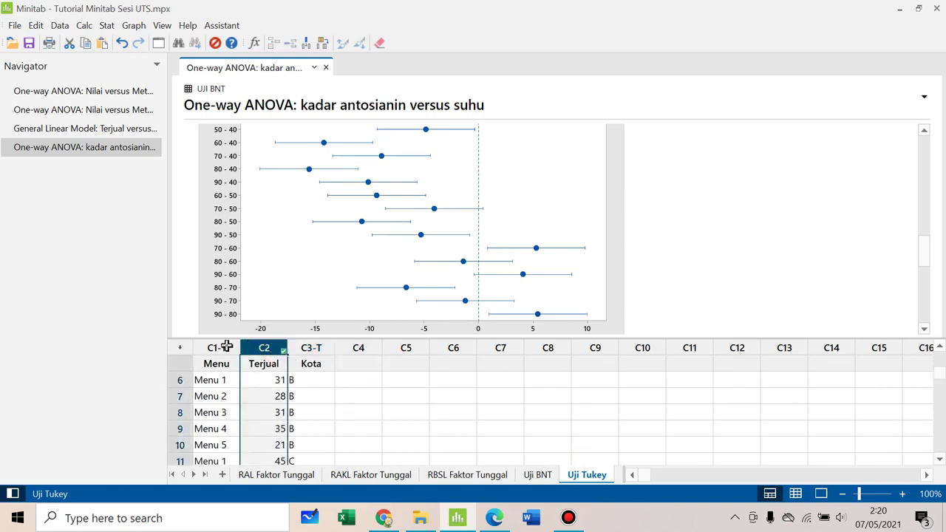
{"action": "left_click", "coordinate": [226, 347]}
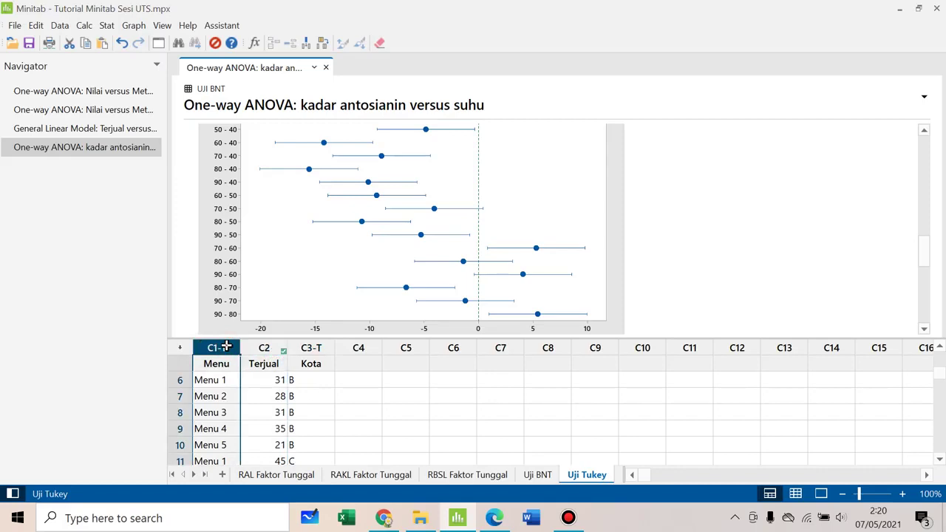
Fit a General Linear Model with Terjual as the response and Menu and Kota as factors, and review its Analysis of Variance table
{"action": "left_click", "coordinate": [317, 343]}
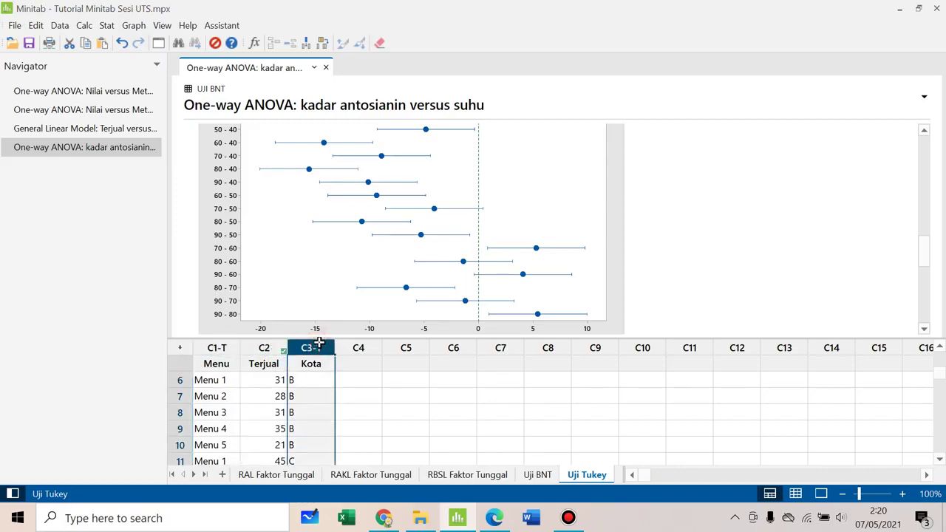
{"action": "left_click", "coordinate": [103, 28]}
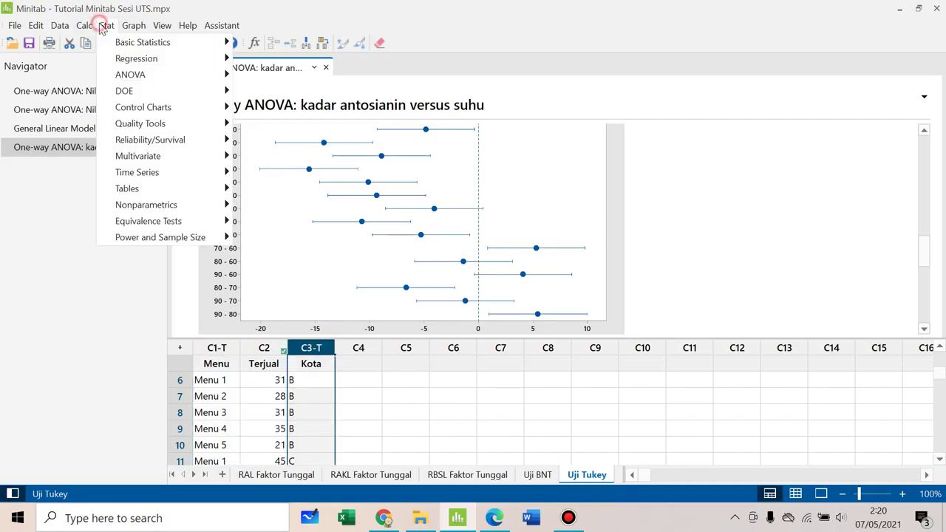
{"action": "mouse_move", "coordinate": [159, 80]}
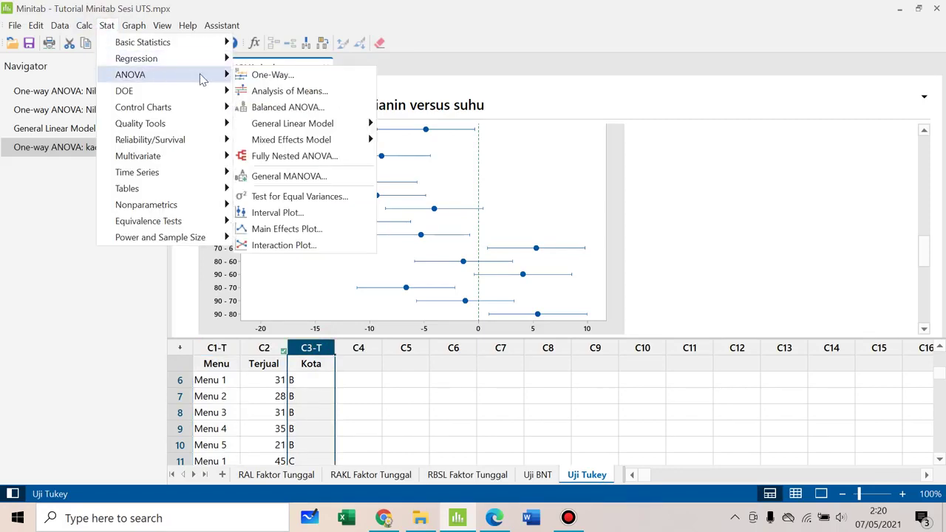
{"action": "mouse_move", "coordinate": [309, 126]}
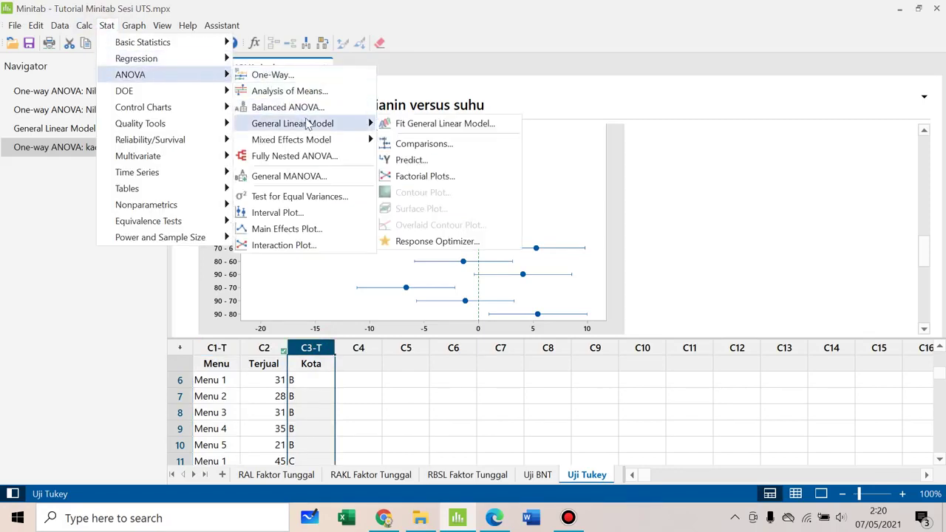
{"action": "left_click", "coordinate": [384, 125]}
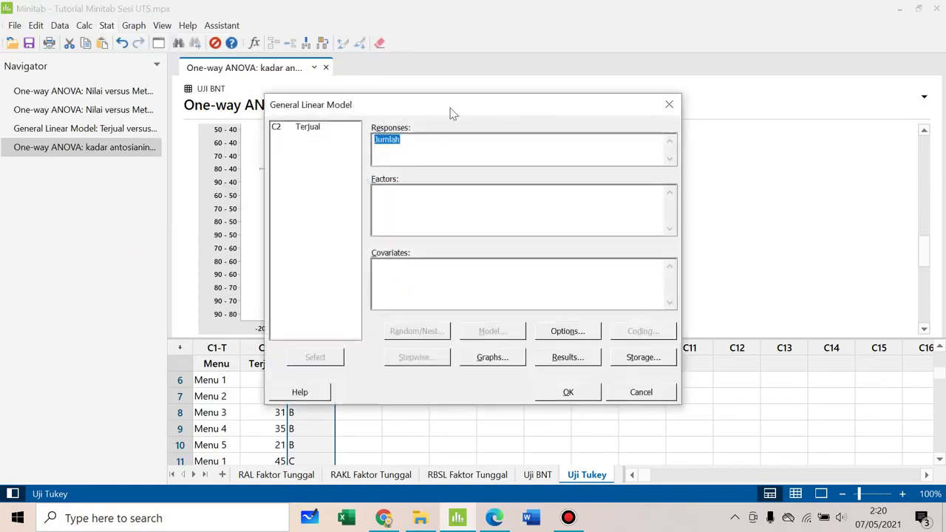
{"action": "left_click_drag", "start_coordinate": [453, 113], "coordinate": [608, 112]}
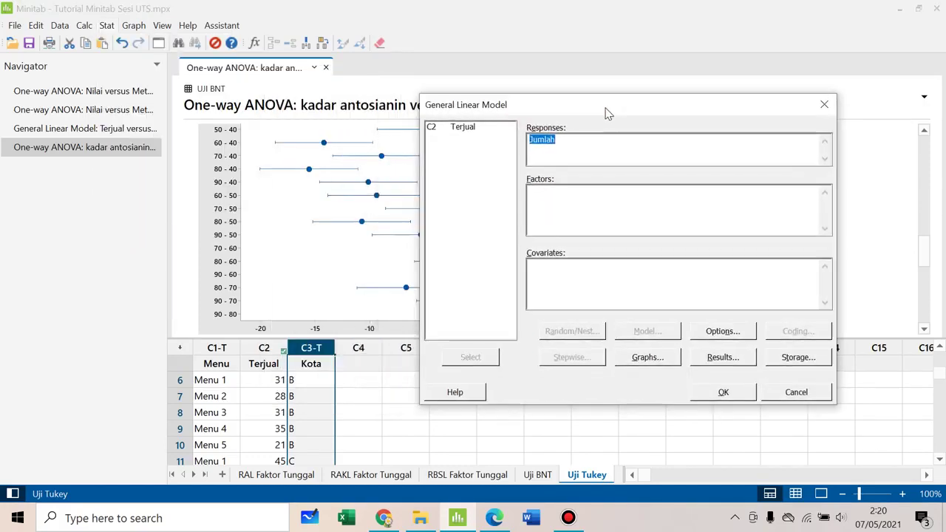
{"action": "double_click", "coordinate": [466, 130]}
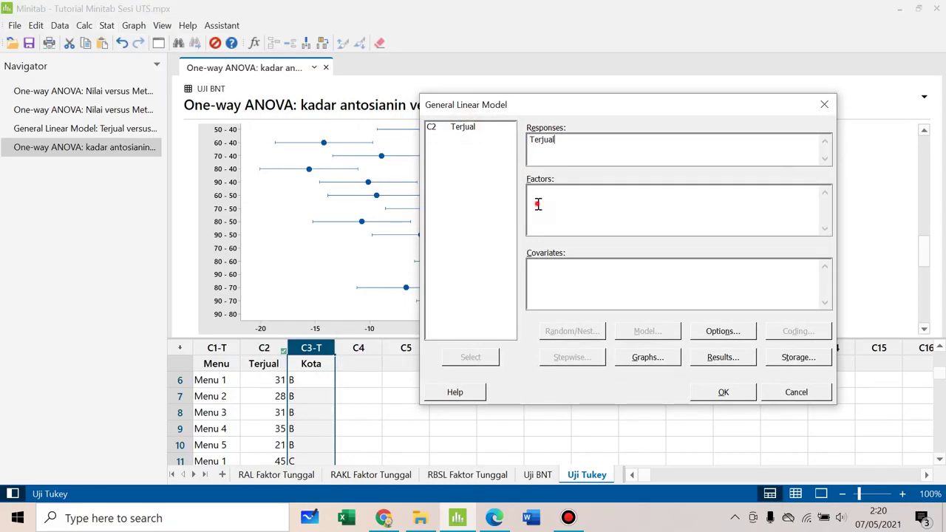
{"action": "left_click", "coordinate": [538, 204]}
{"action": "double_click", "coordinate": [460, 127]}
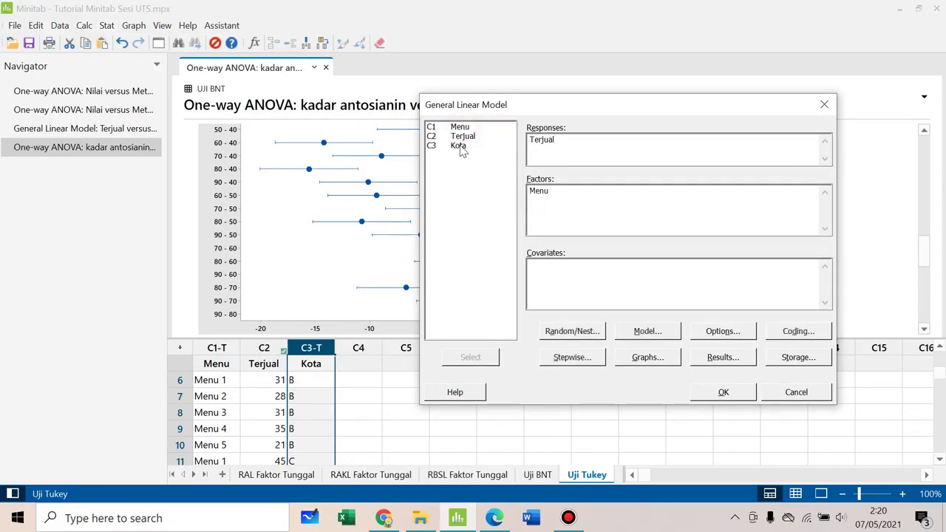
{"action": "double_click", "coordinate": [459, 145]}
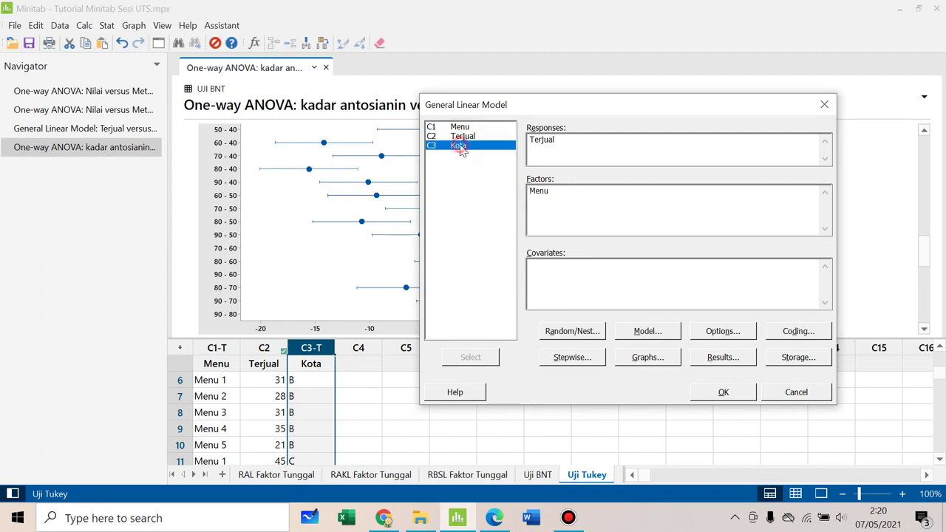
{"action": "left_click", "coordinate": [724, 393]}
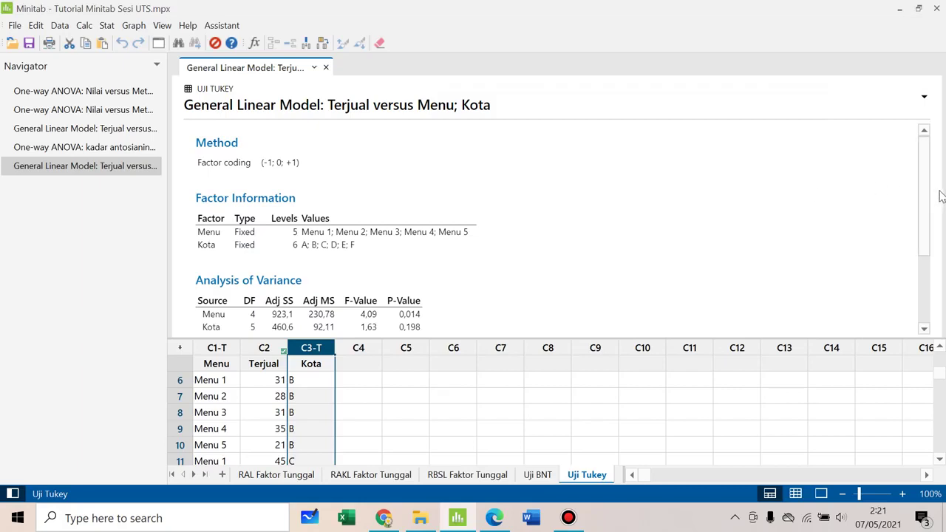
{"action": "left_click_drag", "start_coordinate": [926, 205], "coordinate": [931, 295]}
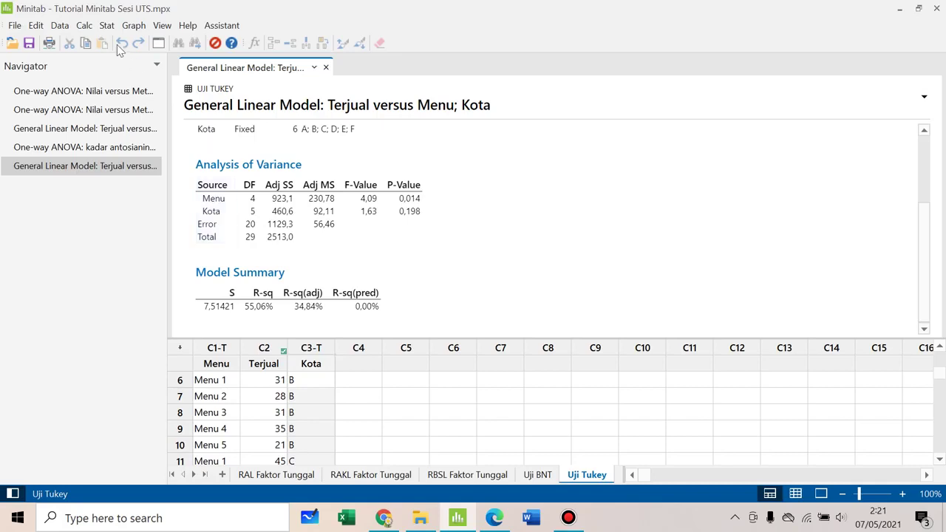
Set up pairwise Comparisons for the Terjual model, adding the Tukey method and choosing Menu as the comparison term
{"action": "left_click", "coordinate": [106, 28]}
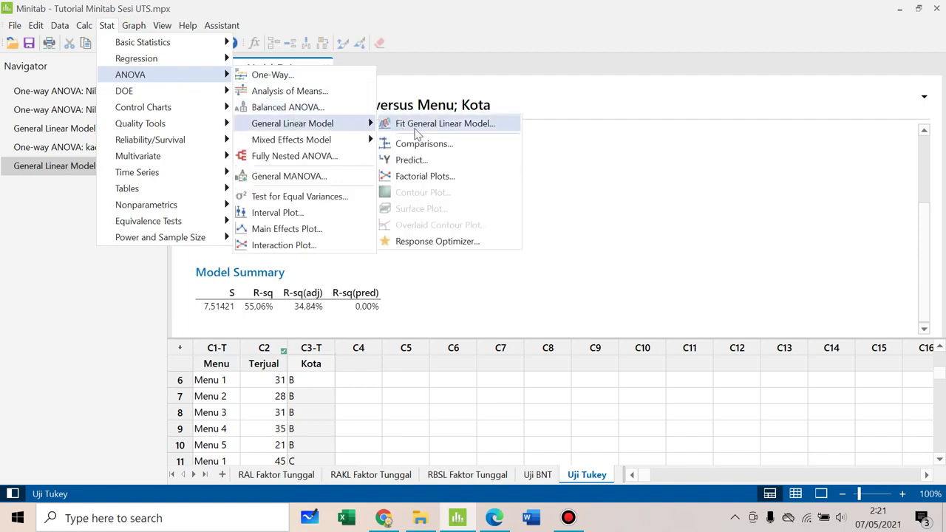
{"action": "left_click", "coordinate": [433, 144]}
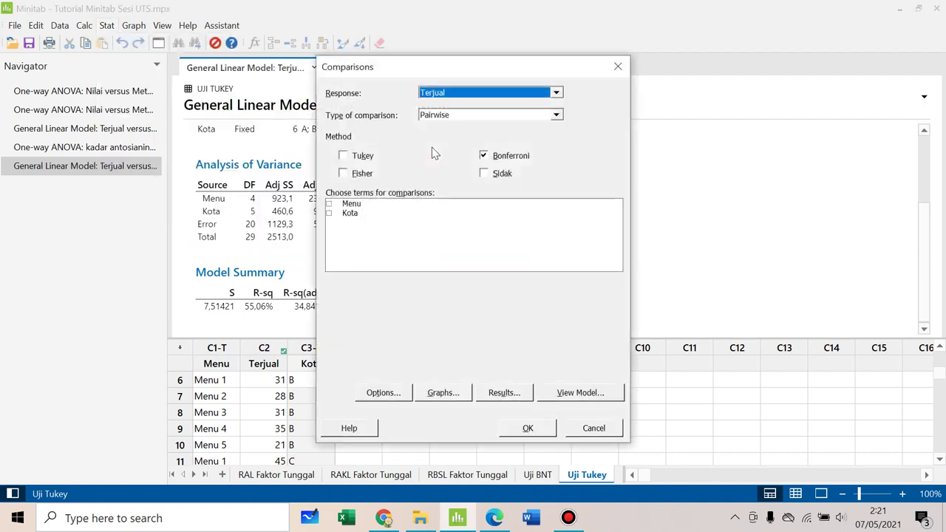
{"action": "left_click", "coordinate": [452, 64]}
{"action": "left_click", "coordinate": [544, 56]}
{"action": "left_click", "coordinate": [354, 160]}
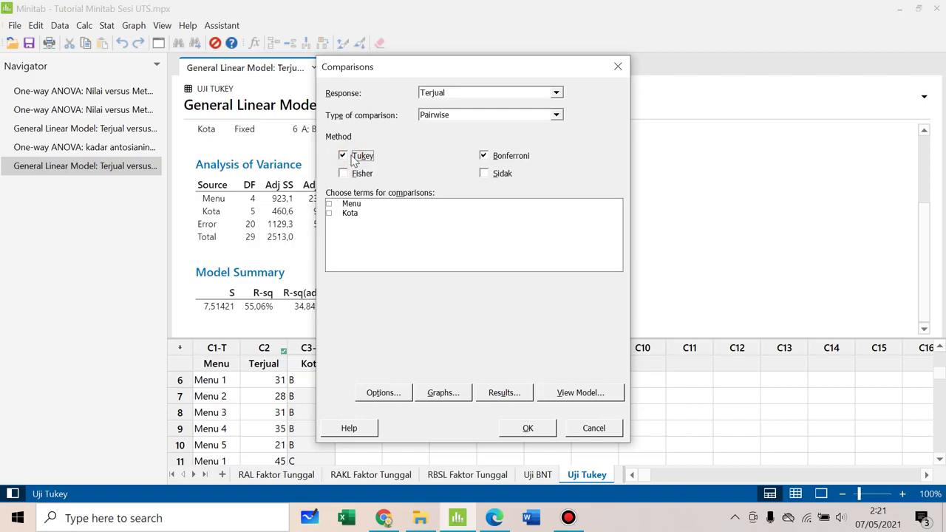
{"action": "left_click", "coordinate": [330, 204]}
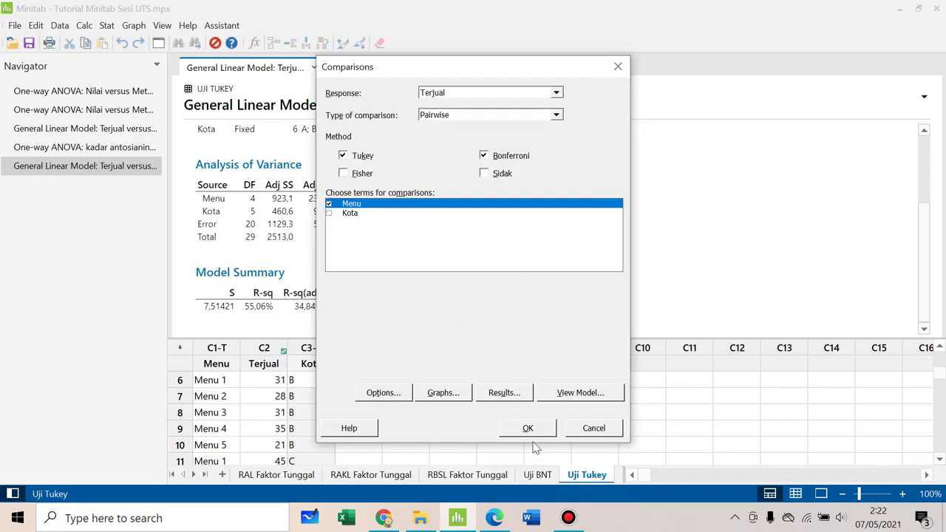
Run the comparisons at 95 confidence level with the interval plot for differences of means, grouping information, and tests and confidence intervals
{"action": "left_click", "coordinate": [389, 399]}
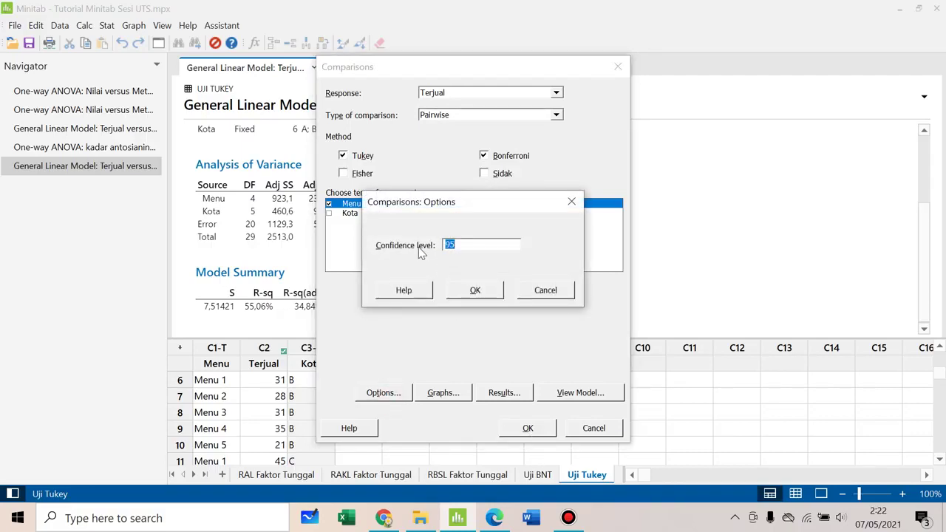
{"action": "left_click", "coordinate": [480, 292]}
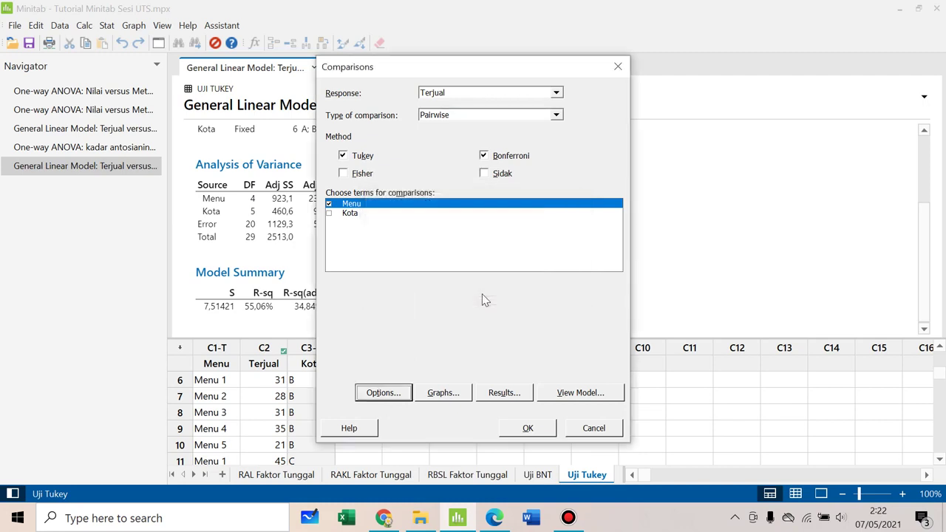
{"action": "left_click", "coordinate": [436, 393]}
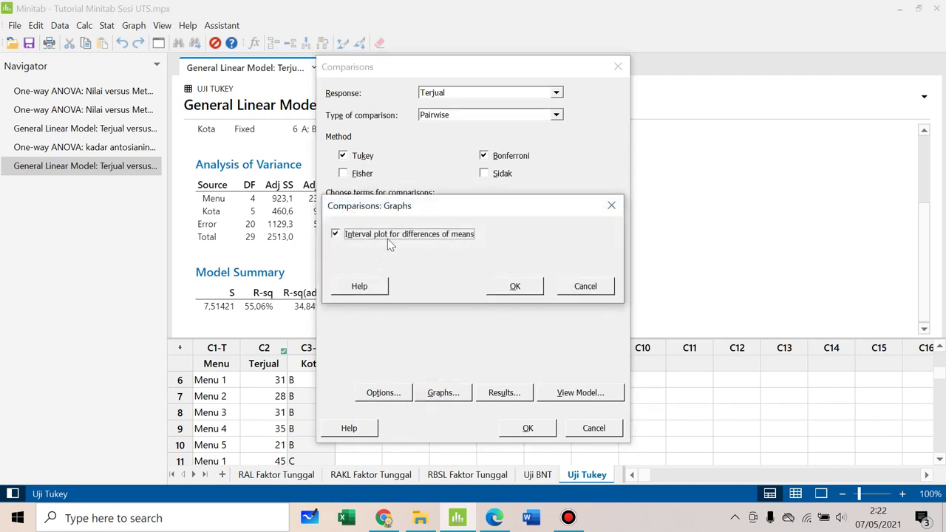
{"action": "left_click", "coordinate": [515, 285]}
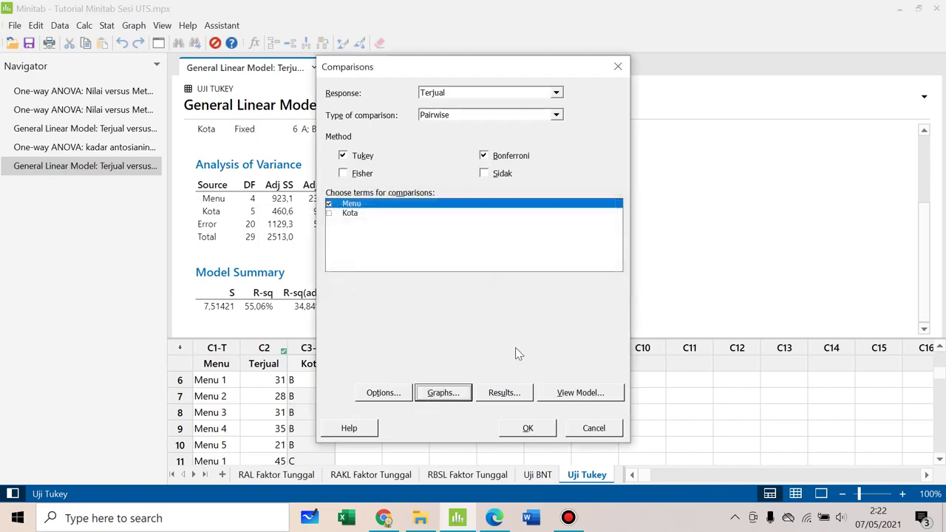
{"action": "left_click", "coordinate": [507, 397]}
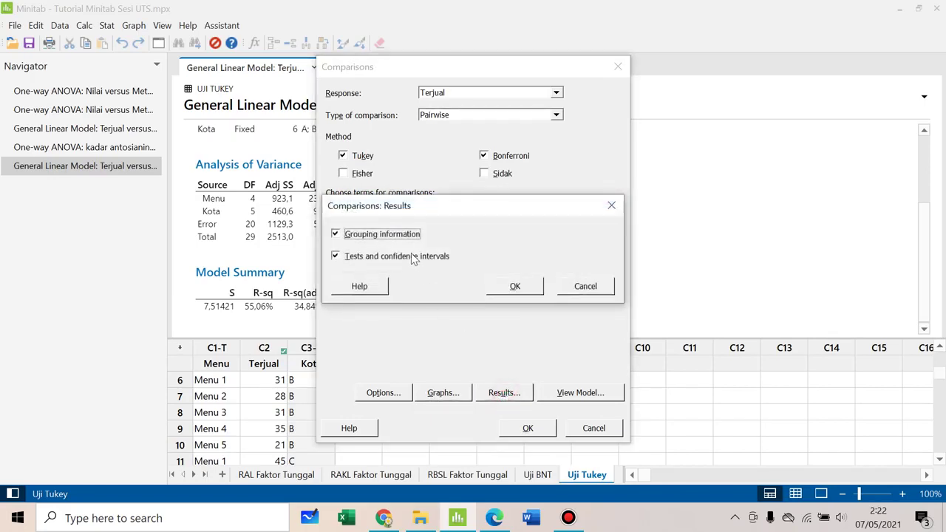
{"action": "left_click", "coordinate": [516, 287]}
{"action": "left_click", "coordinate": [581, 393]}
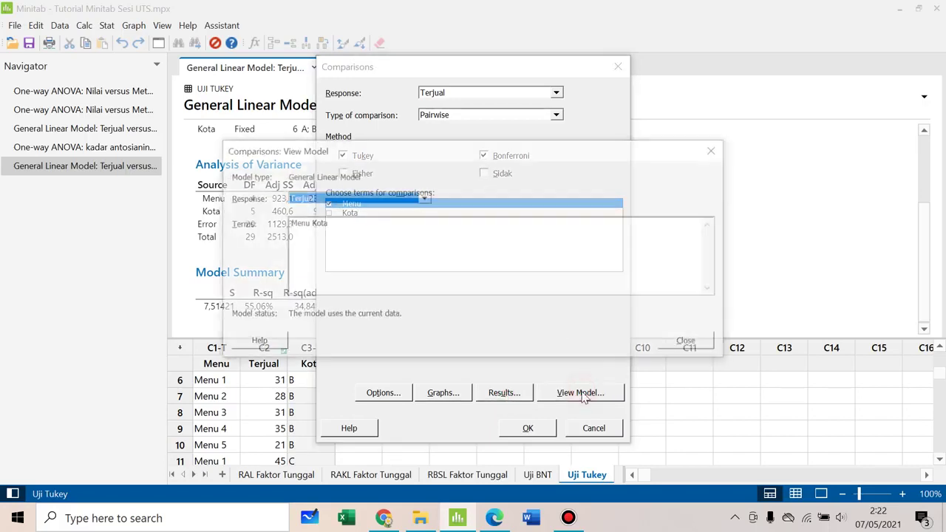
{"action": "left_click", "coordinate": [687, 343]}
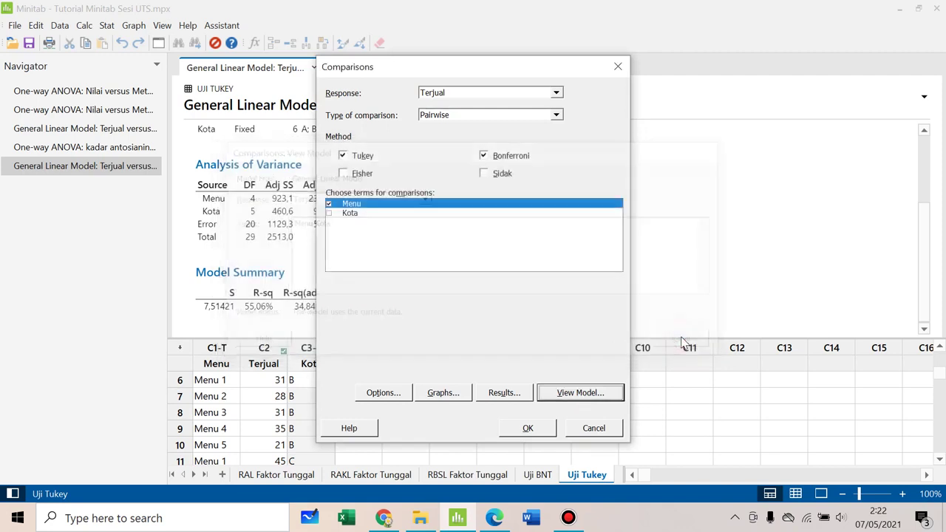
{"action": "left_click", "coordinate": [531, 430]}
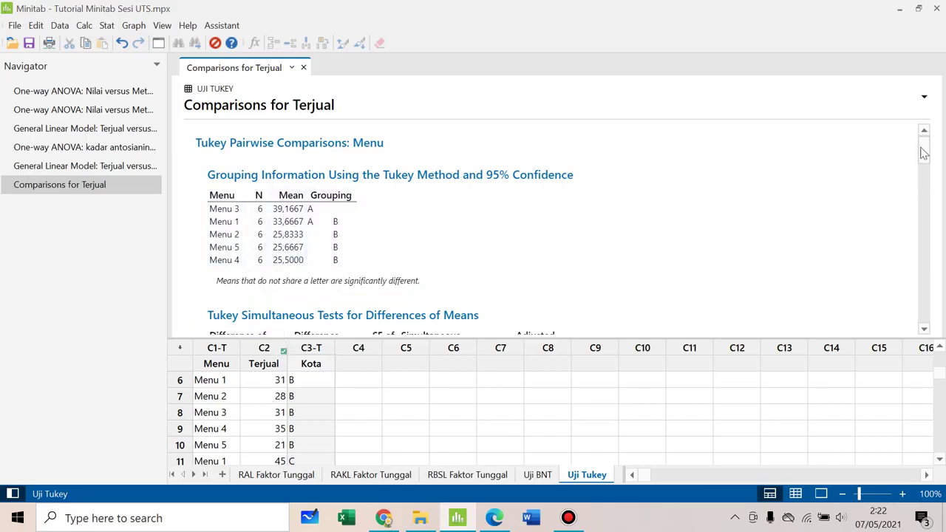
Examine the Tukey simultaneous tests table and compare its adjusted p-values with the menu pairs in the Tukey Simultaneous 95% CIs plot
{"action": "left_click_drag", "start_coordinate": [924, 153], "coordinate": [924, 177]}
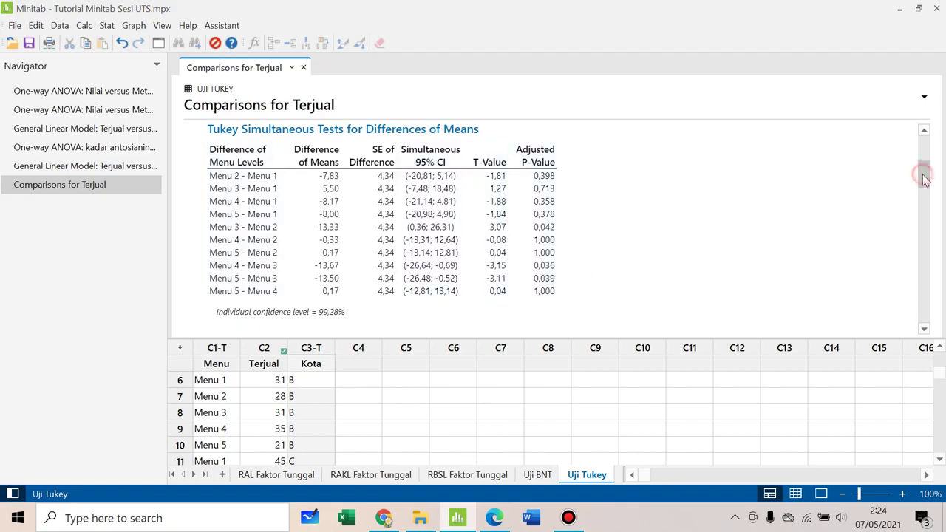
{"action": "mouse_move", "coordinate": [923, 177]}
{"action": "left_mouse_down"}
{"action": "mouse_move", "coordinate": [931, 208]}
{"action": "mouse_move", "coordinate": [933, 177]}
{"action": "mouse_move", "coordinate": [929, 186]}
{"action": "left_mouse_up"}
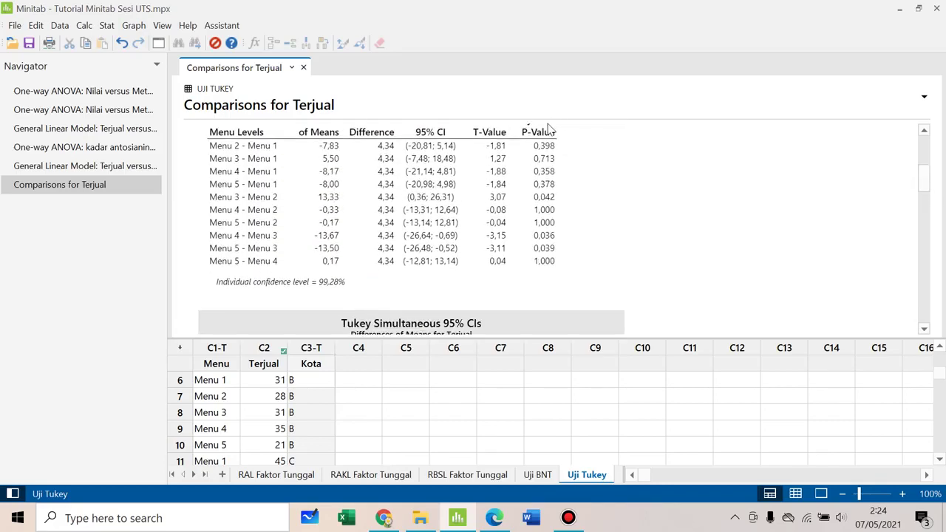
{"action": "left_click", "coordinate": [925, 178]}
{"action": "left_click_drag", "start_coordinate": [925, 178], "coordinate": [925, 206]}
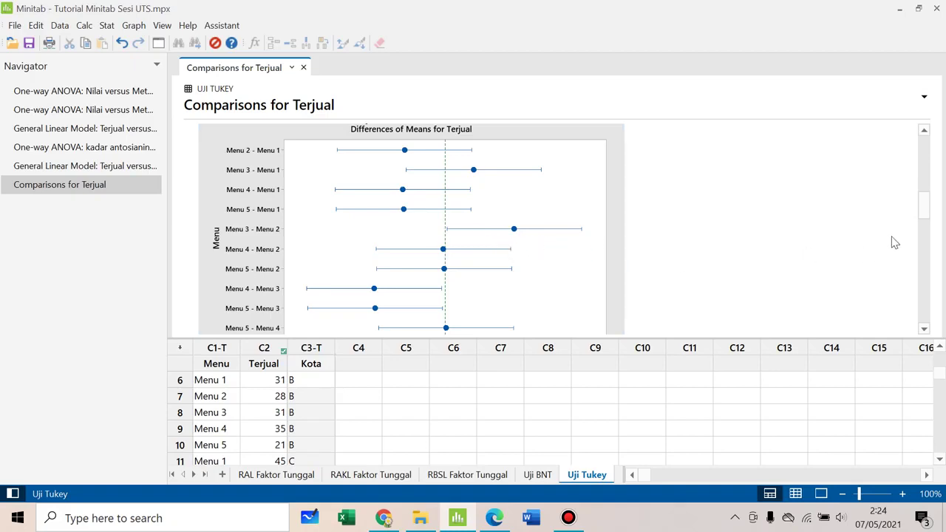
{"action": "scroll", "coordinate": [924, 204], "scroll_direction": "up", "scroll_amount": 3}
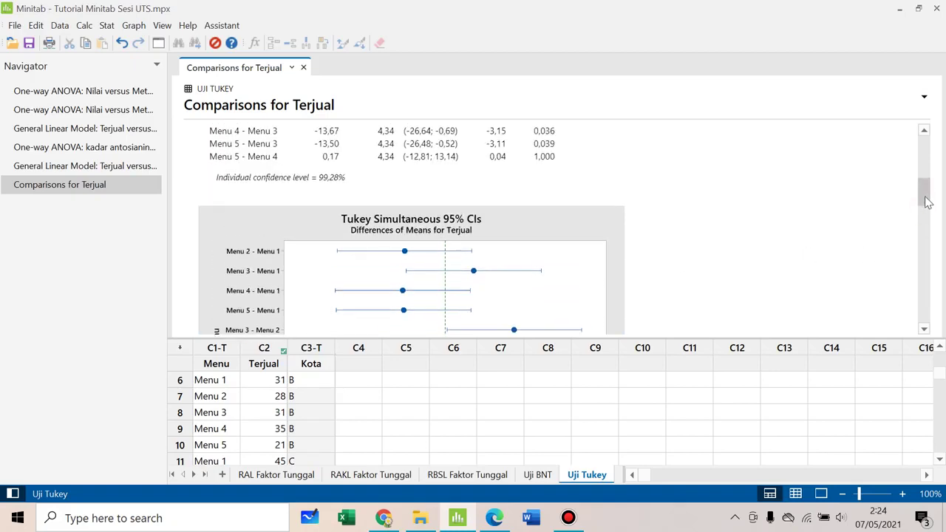
{"action": "left_click_drag", "start_coordinate": [928, 202], "coordinate": [923, 180]}
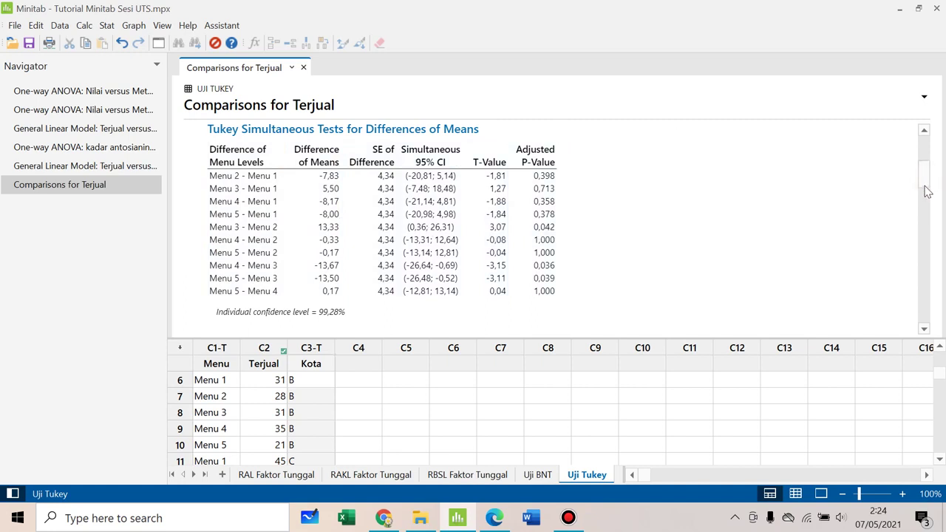
{"action": "left_click_drag", "start_coordinate": [927, 193], "coordinate": [927, 225]}
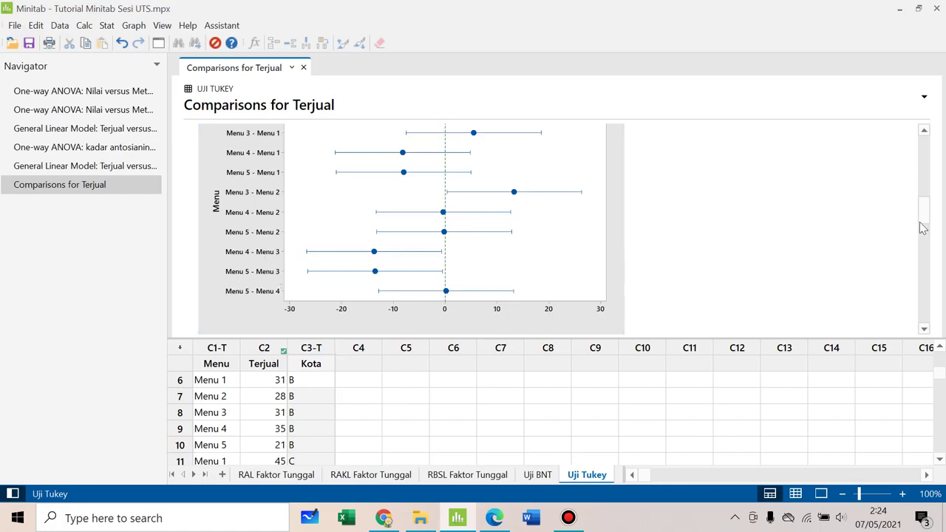
{"action": "left_click_drag", "start_coordinate": [922, 228], "coordinate": [919, 190]}
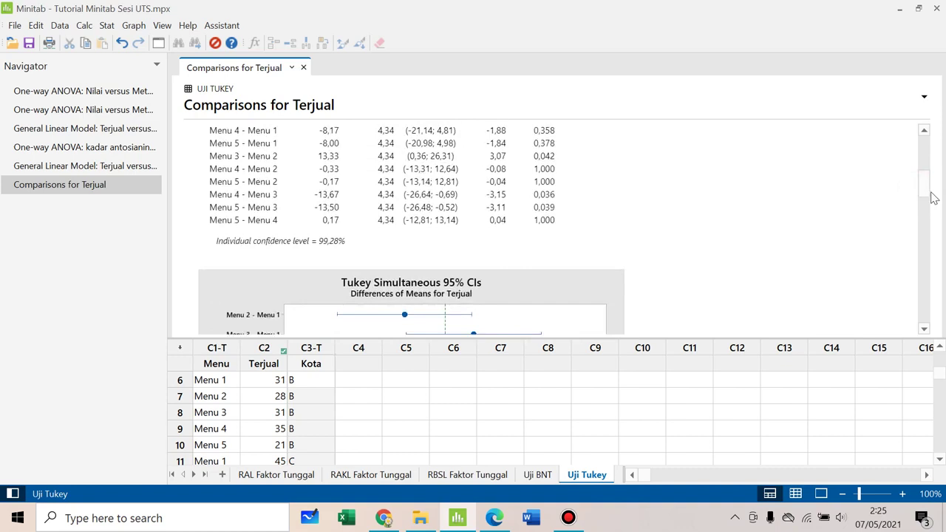
{"action": "left_click_drag", "start_coordinate": [923, 194], "coordinate": [927, 222]}
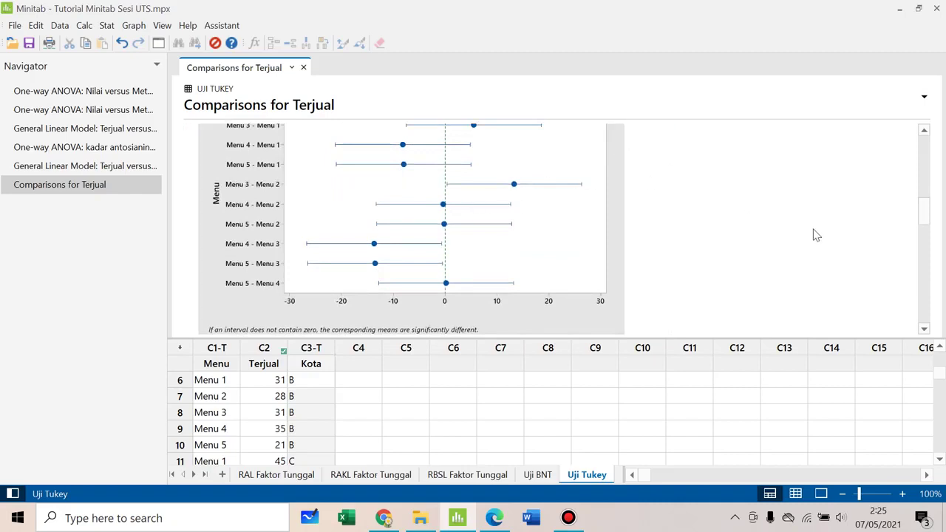
{"action": "left_click_drag", "start_coordinate": [926, 227], "coordinate": [926, 223]}
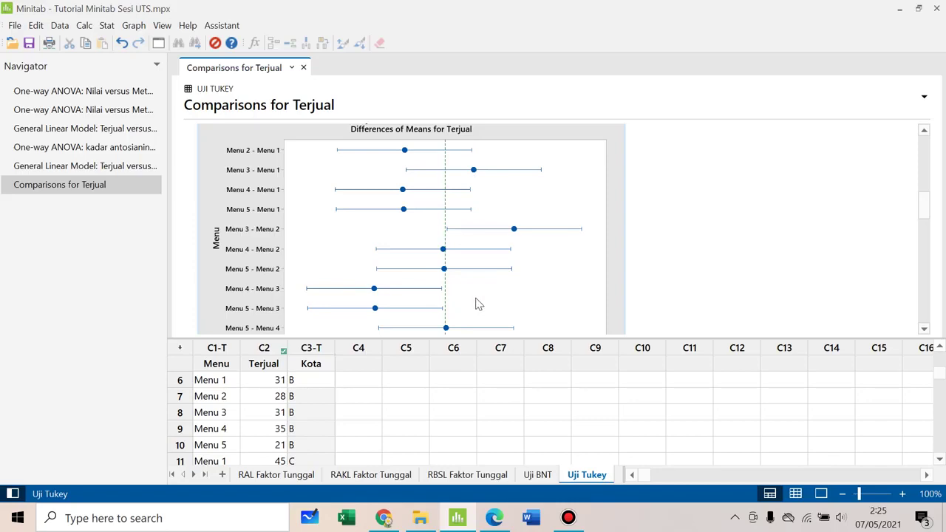
Switch to the Responsi 06 PDF in Edge, read its Tukey (BNJ) comparison table and Kesimpulan list, and return to the Minitab plot
{"action": "left_click", "coordinate": [531, 517]}
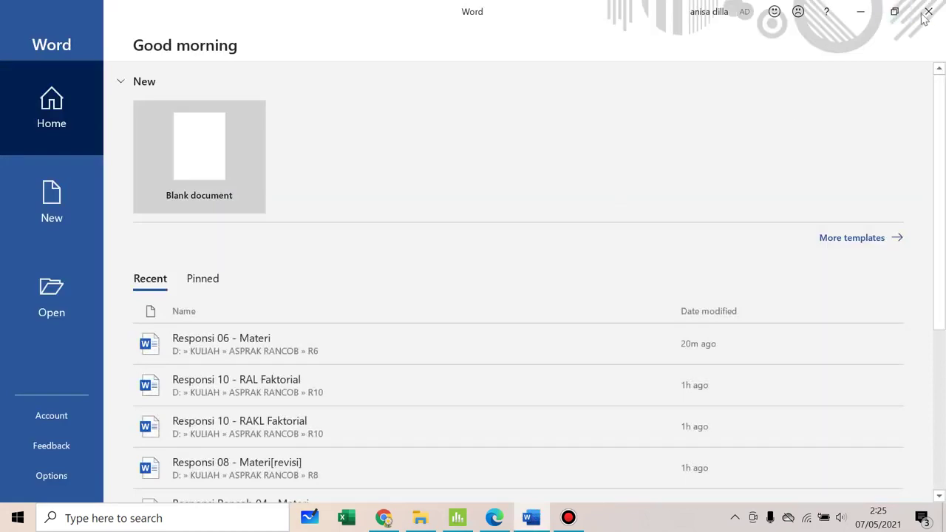
{"action": "left_click", "coordinate": [928, 12]}
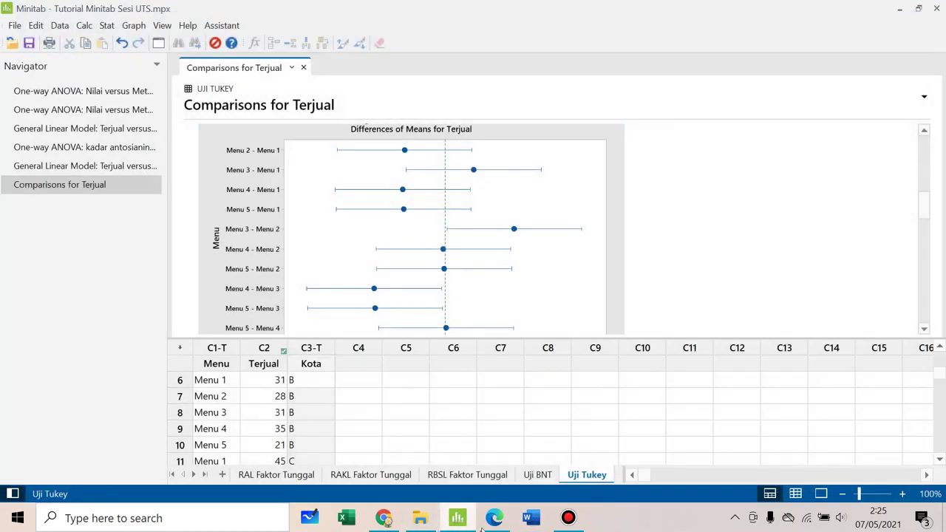
{"action": "left_click", "coordinate": [492, 519]}
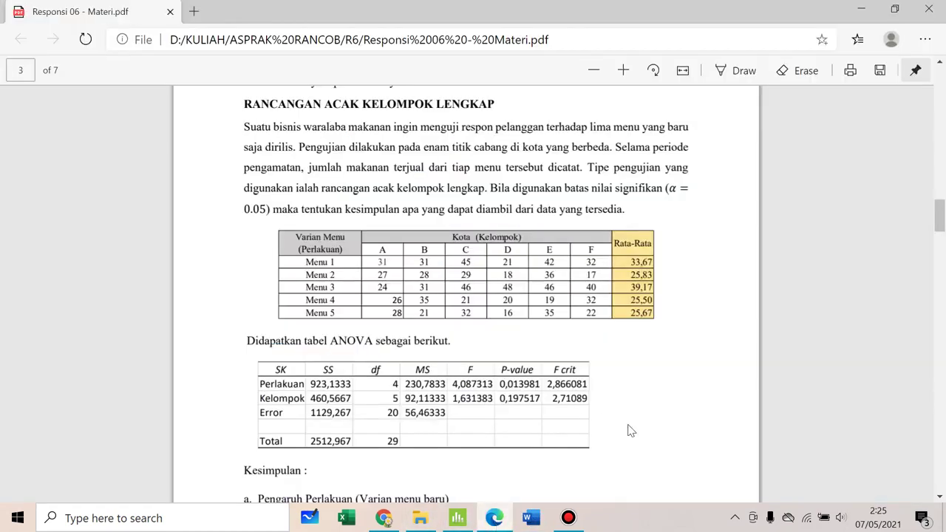
{"action": "scroll", "coordinate": [630, 431], "scroll_direction": "down", "scroll_amount": 10}
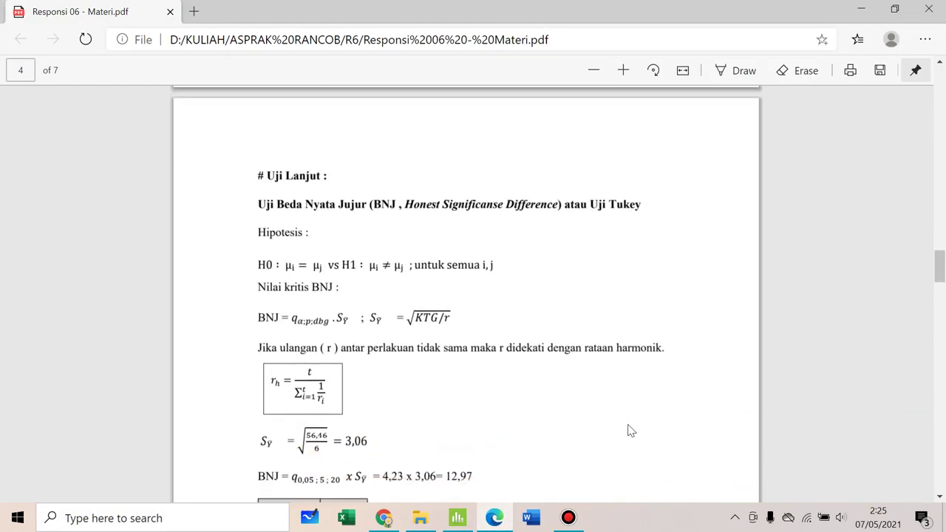
{"action": "scroll", "coordinate": [630, 431], "scroll_direction": "down", "scroll_amount": 5}
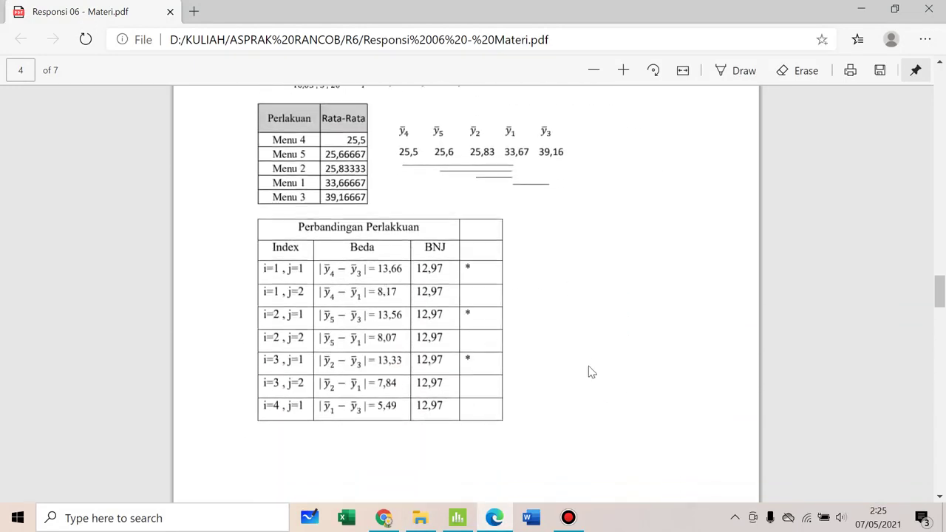
{"action": "scroll", "coordinate": [592, 372], "scroll_direction": "down", "scroll_amount": 5}
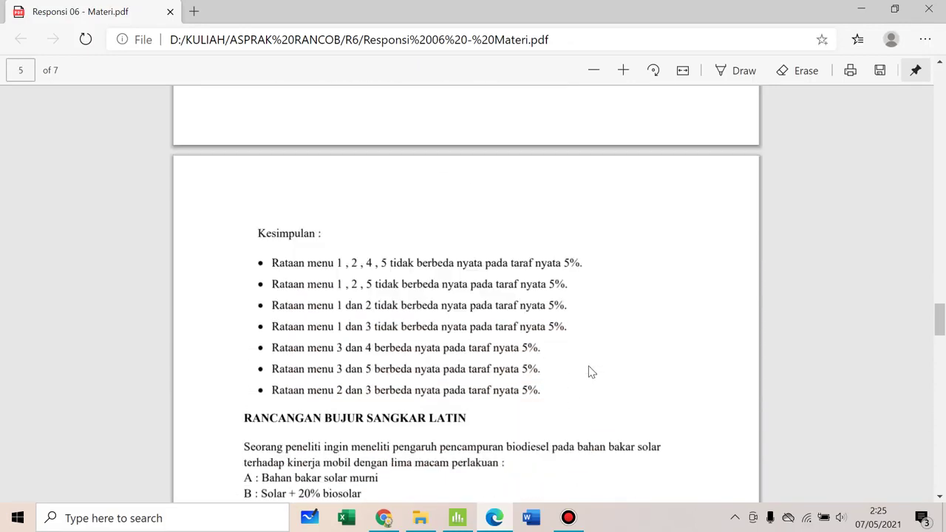
{"action": "scroll", "coordinate": [592, 372], "scroll_direction": "down", "scroll_amount": 1}
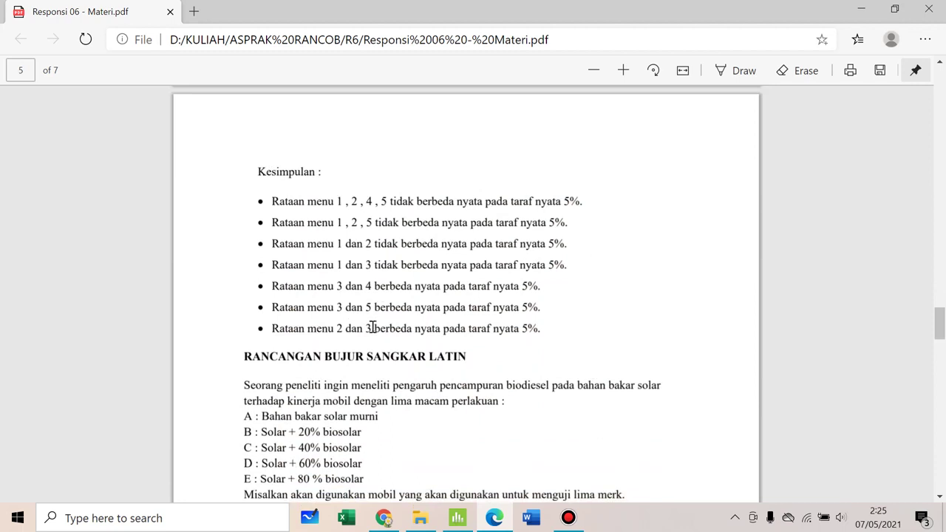
{"action": "left_click", "coordinate": [458, 519]}
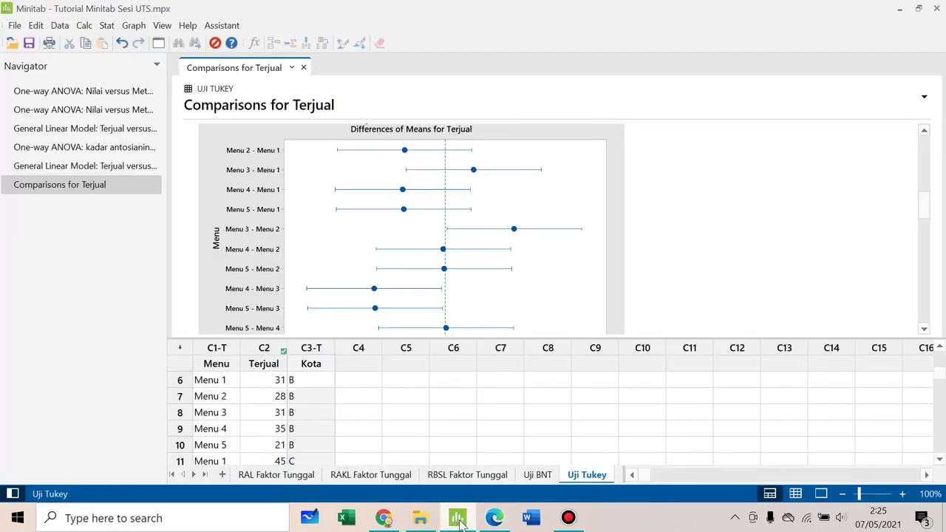